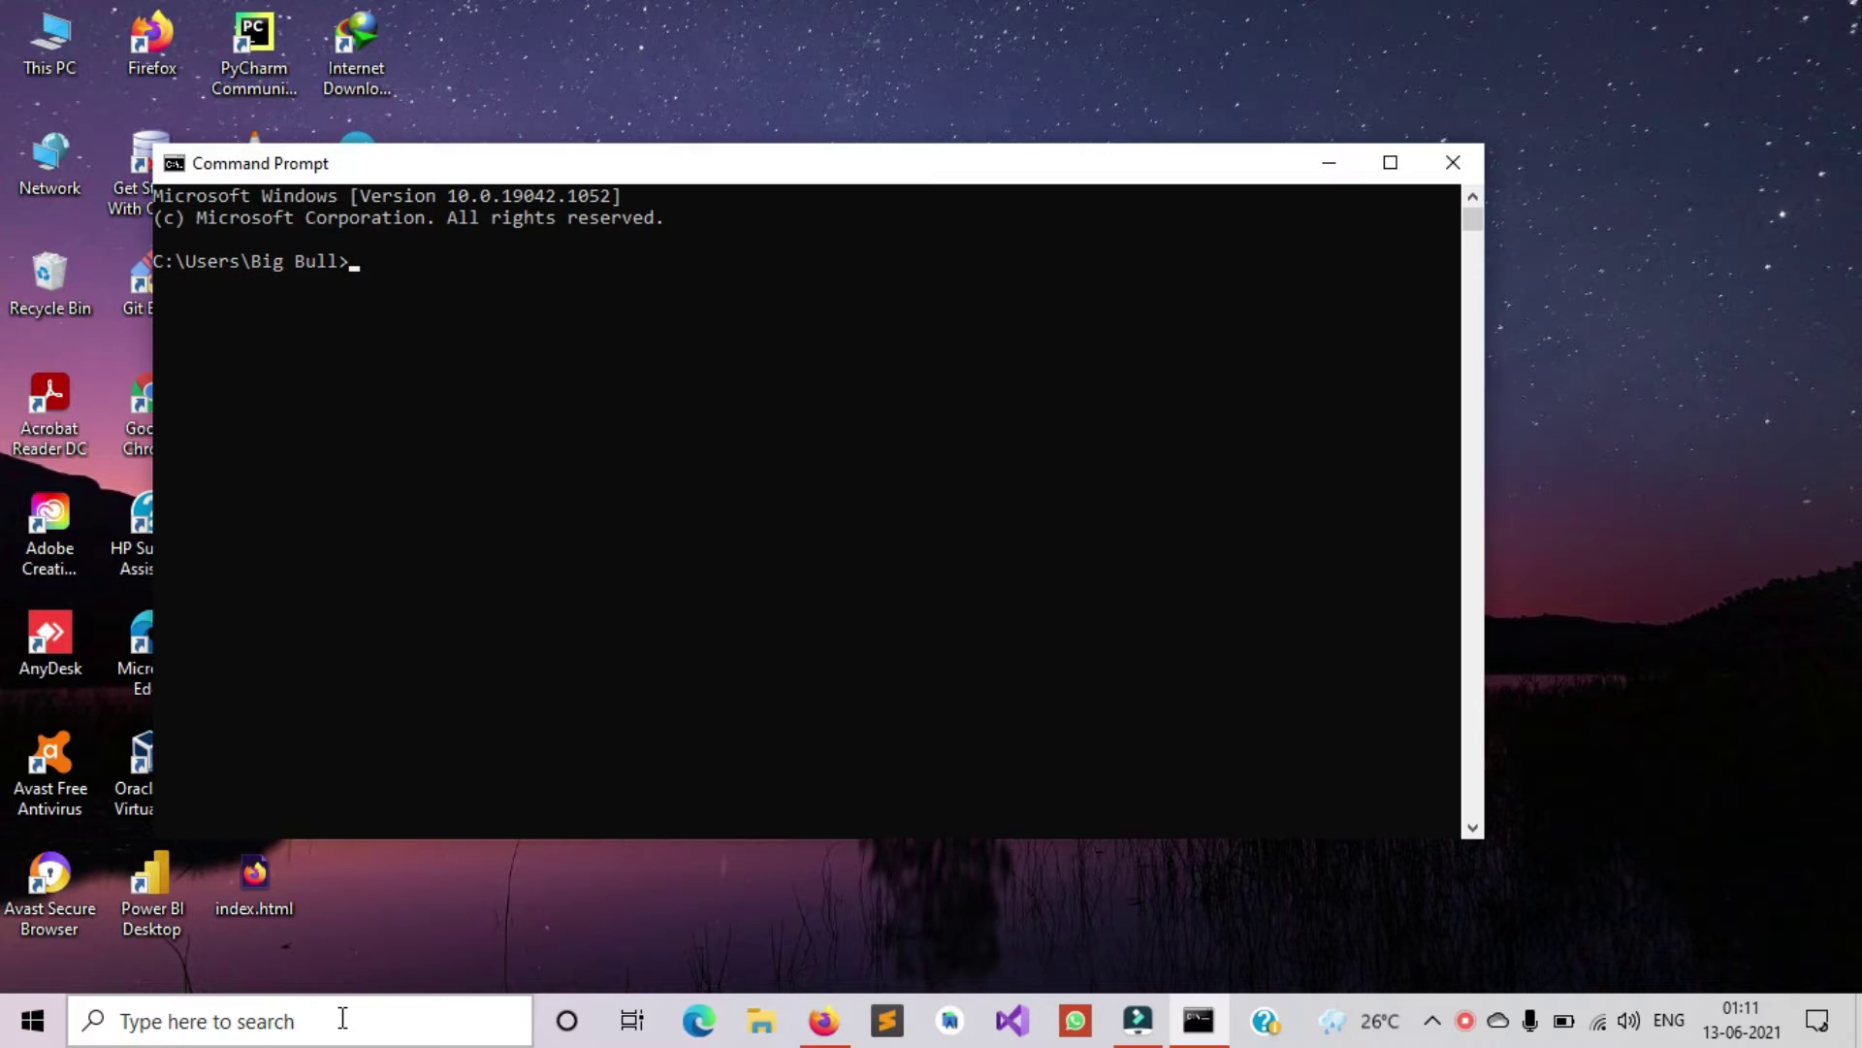
Check the installed Java version by running java -version, and close the Command Prompt
type("java -version")
key("Return")
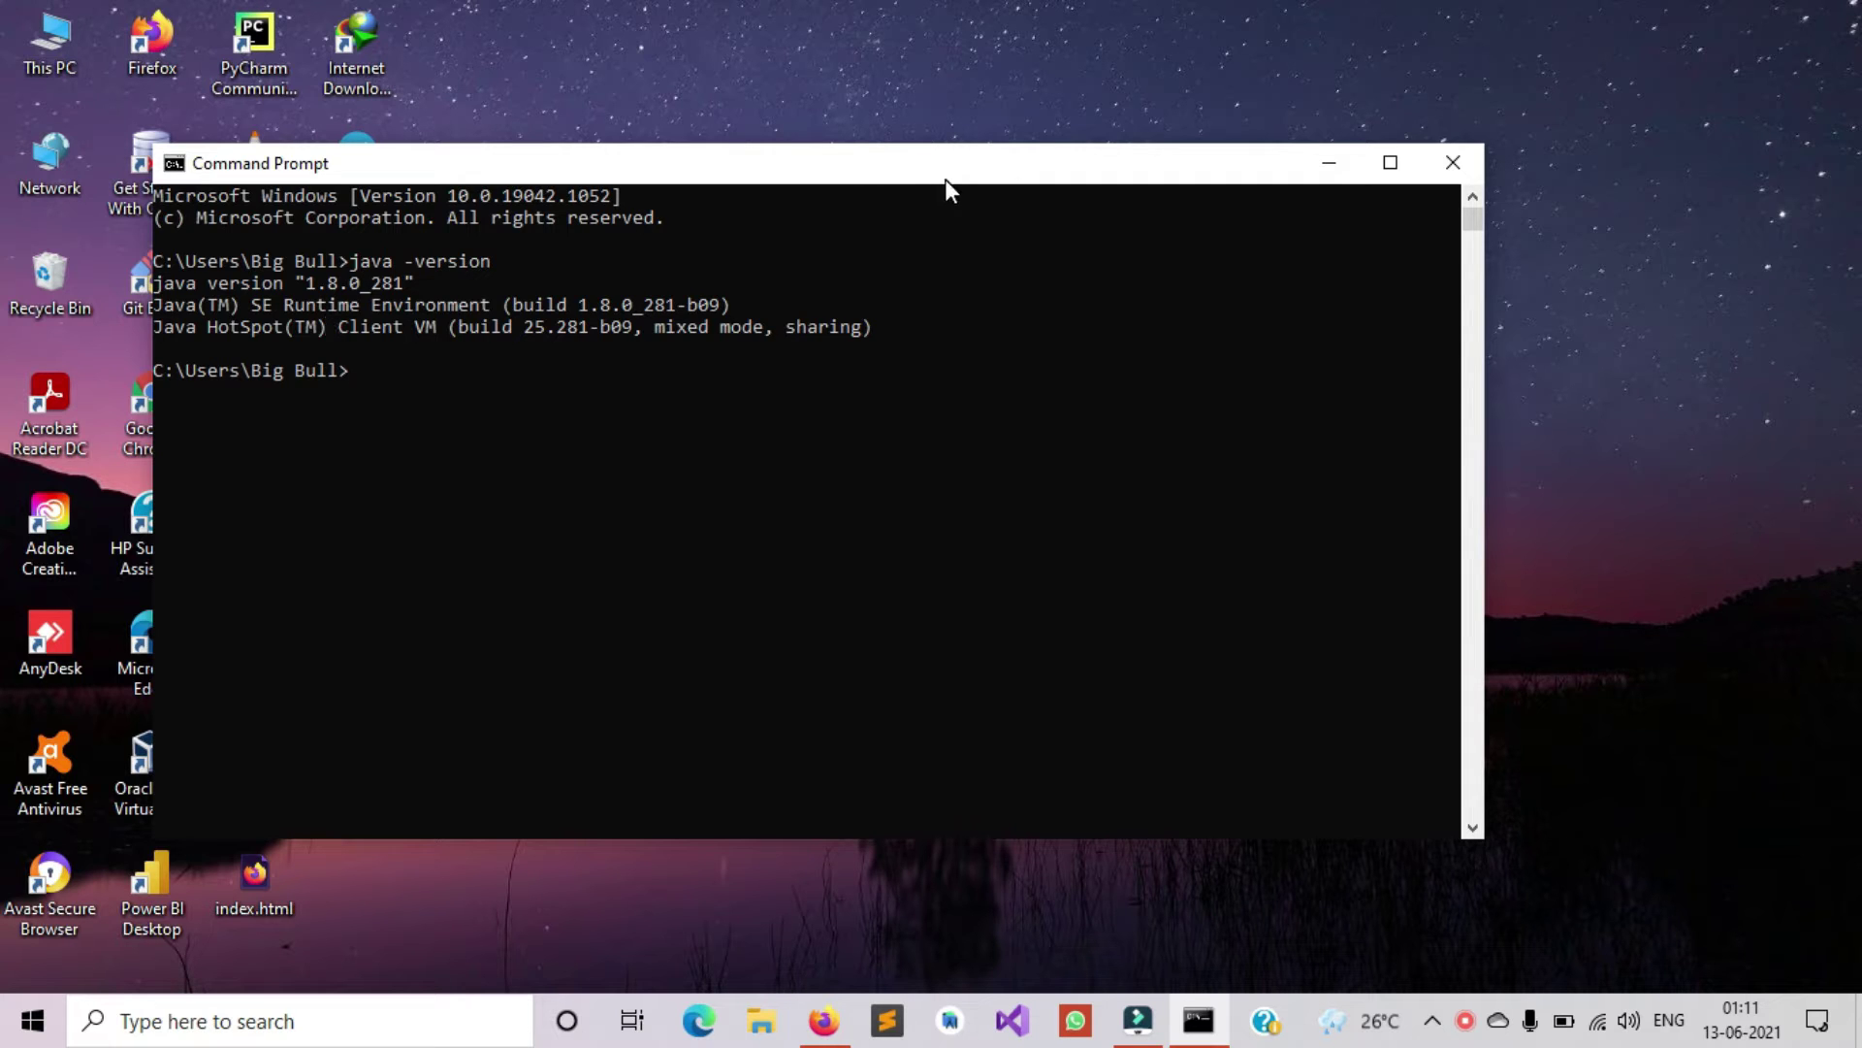
left_click(1435, 171)
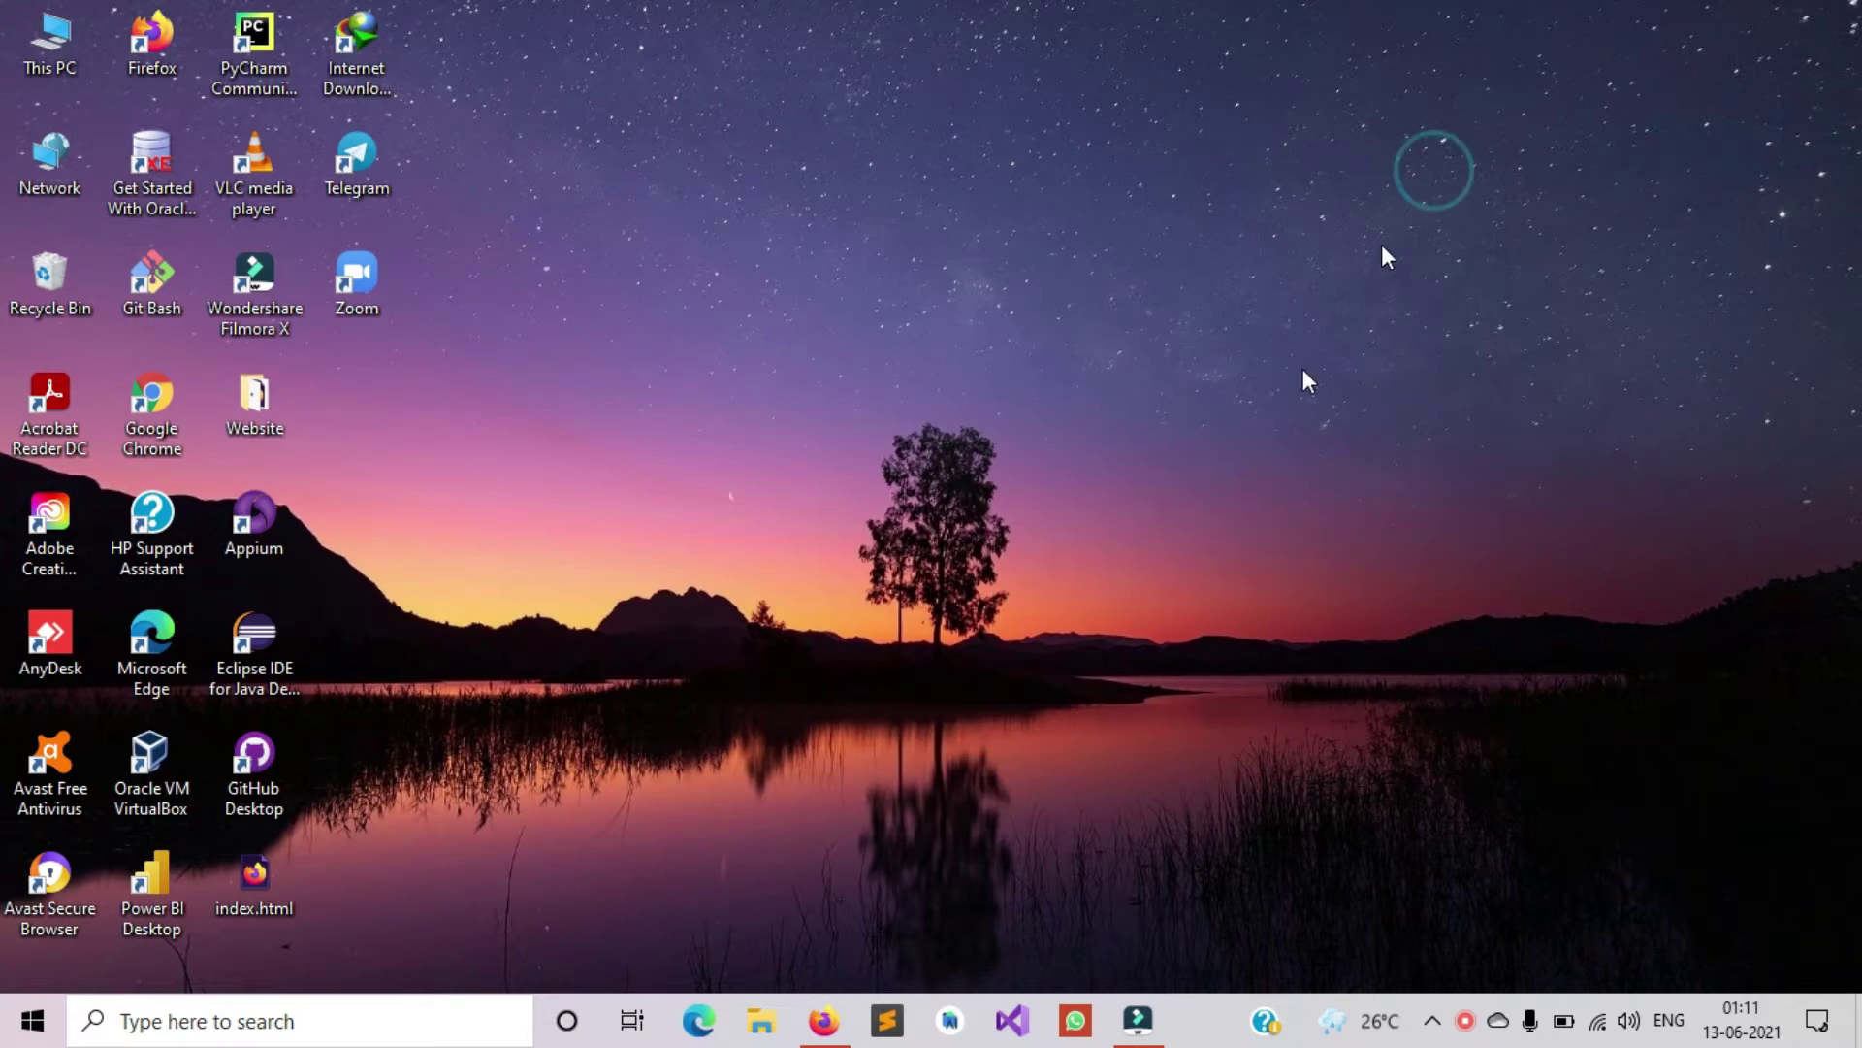
Switch to Firefox, search Google for "download java" and open the Java | Oracle result
left_click(835, 1021)
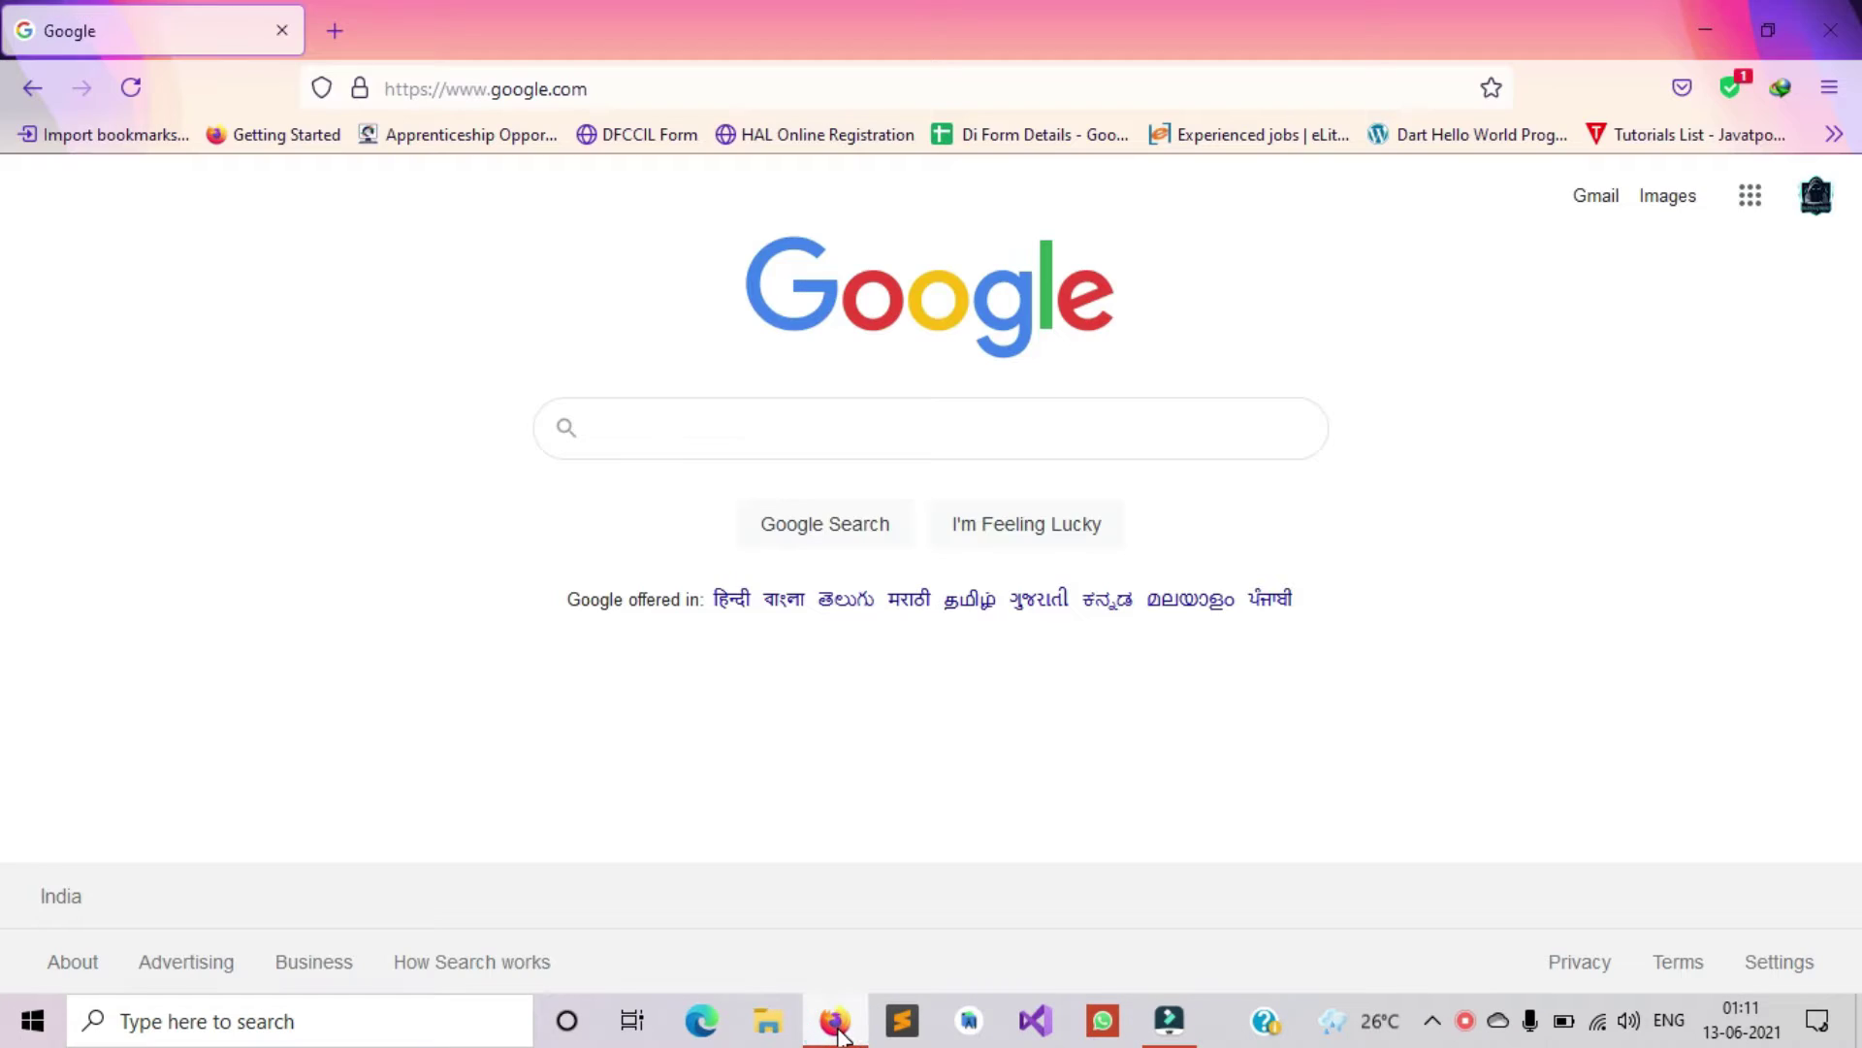
left_click(678, 420)
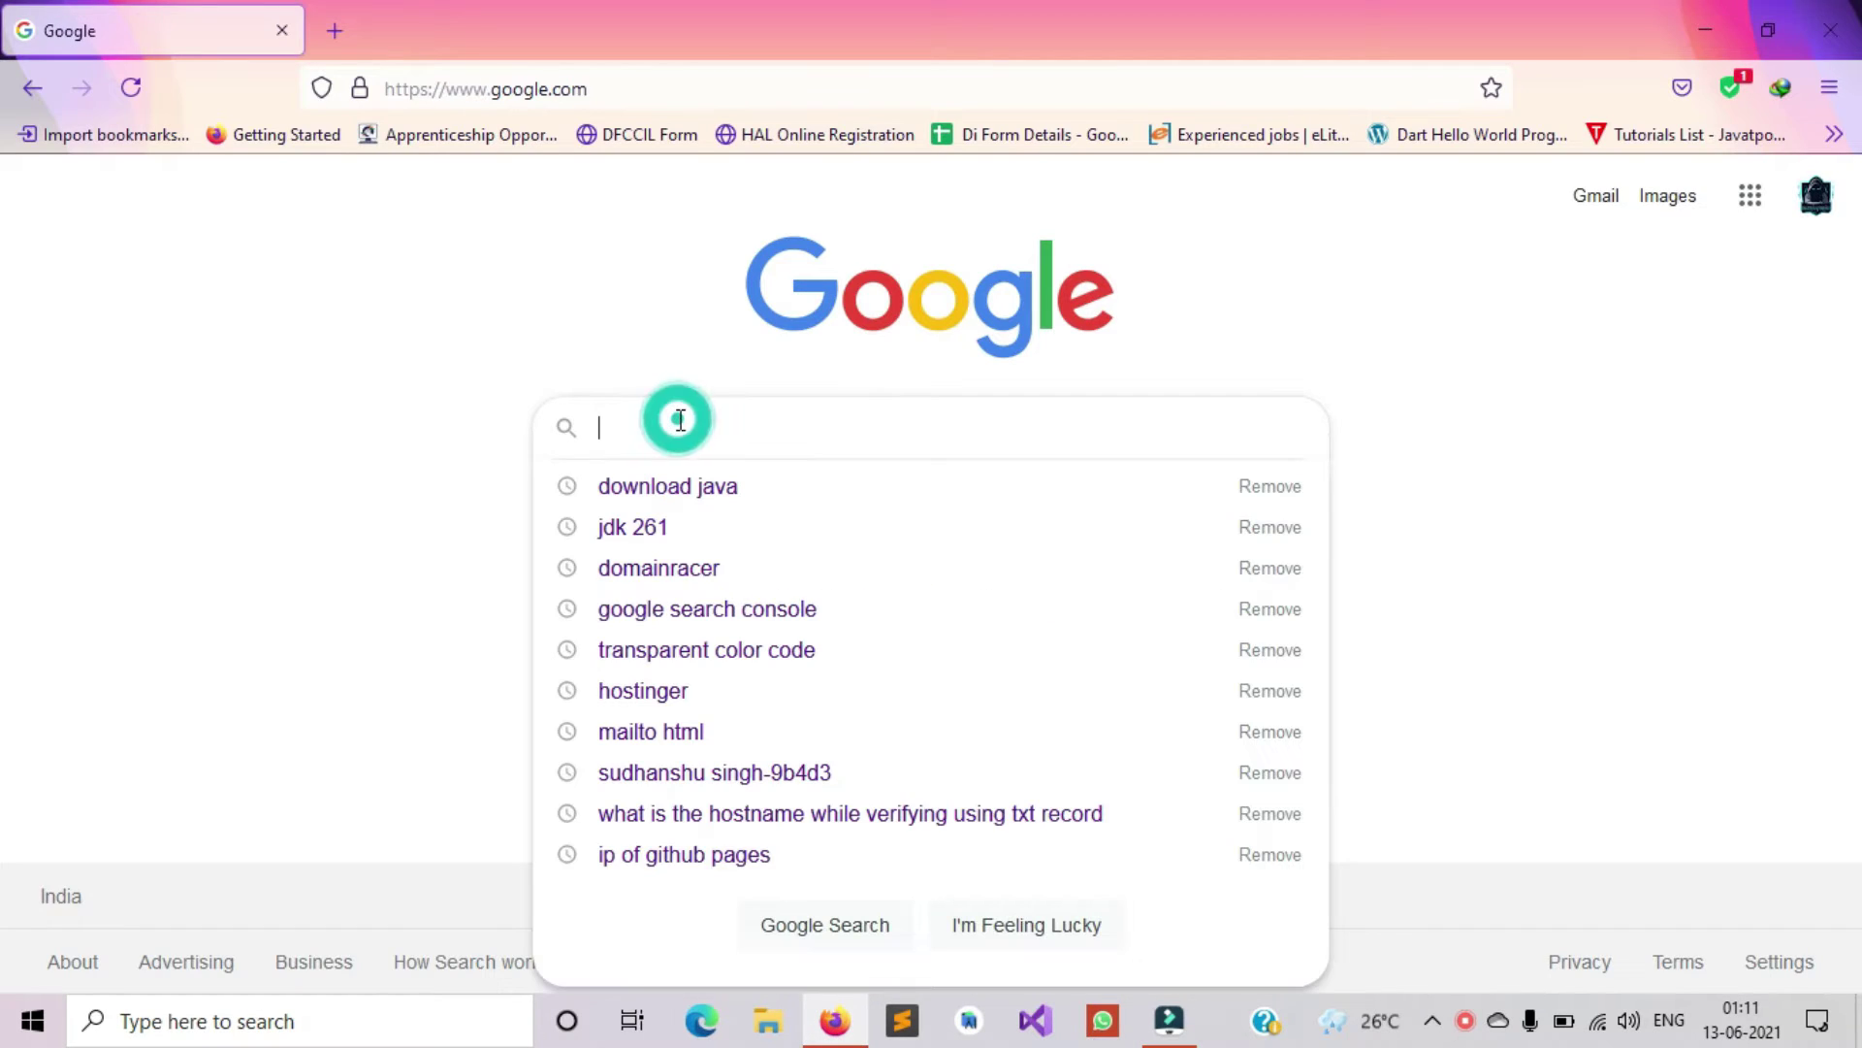
left_click(711, 484)
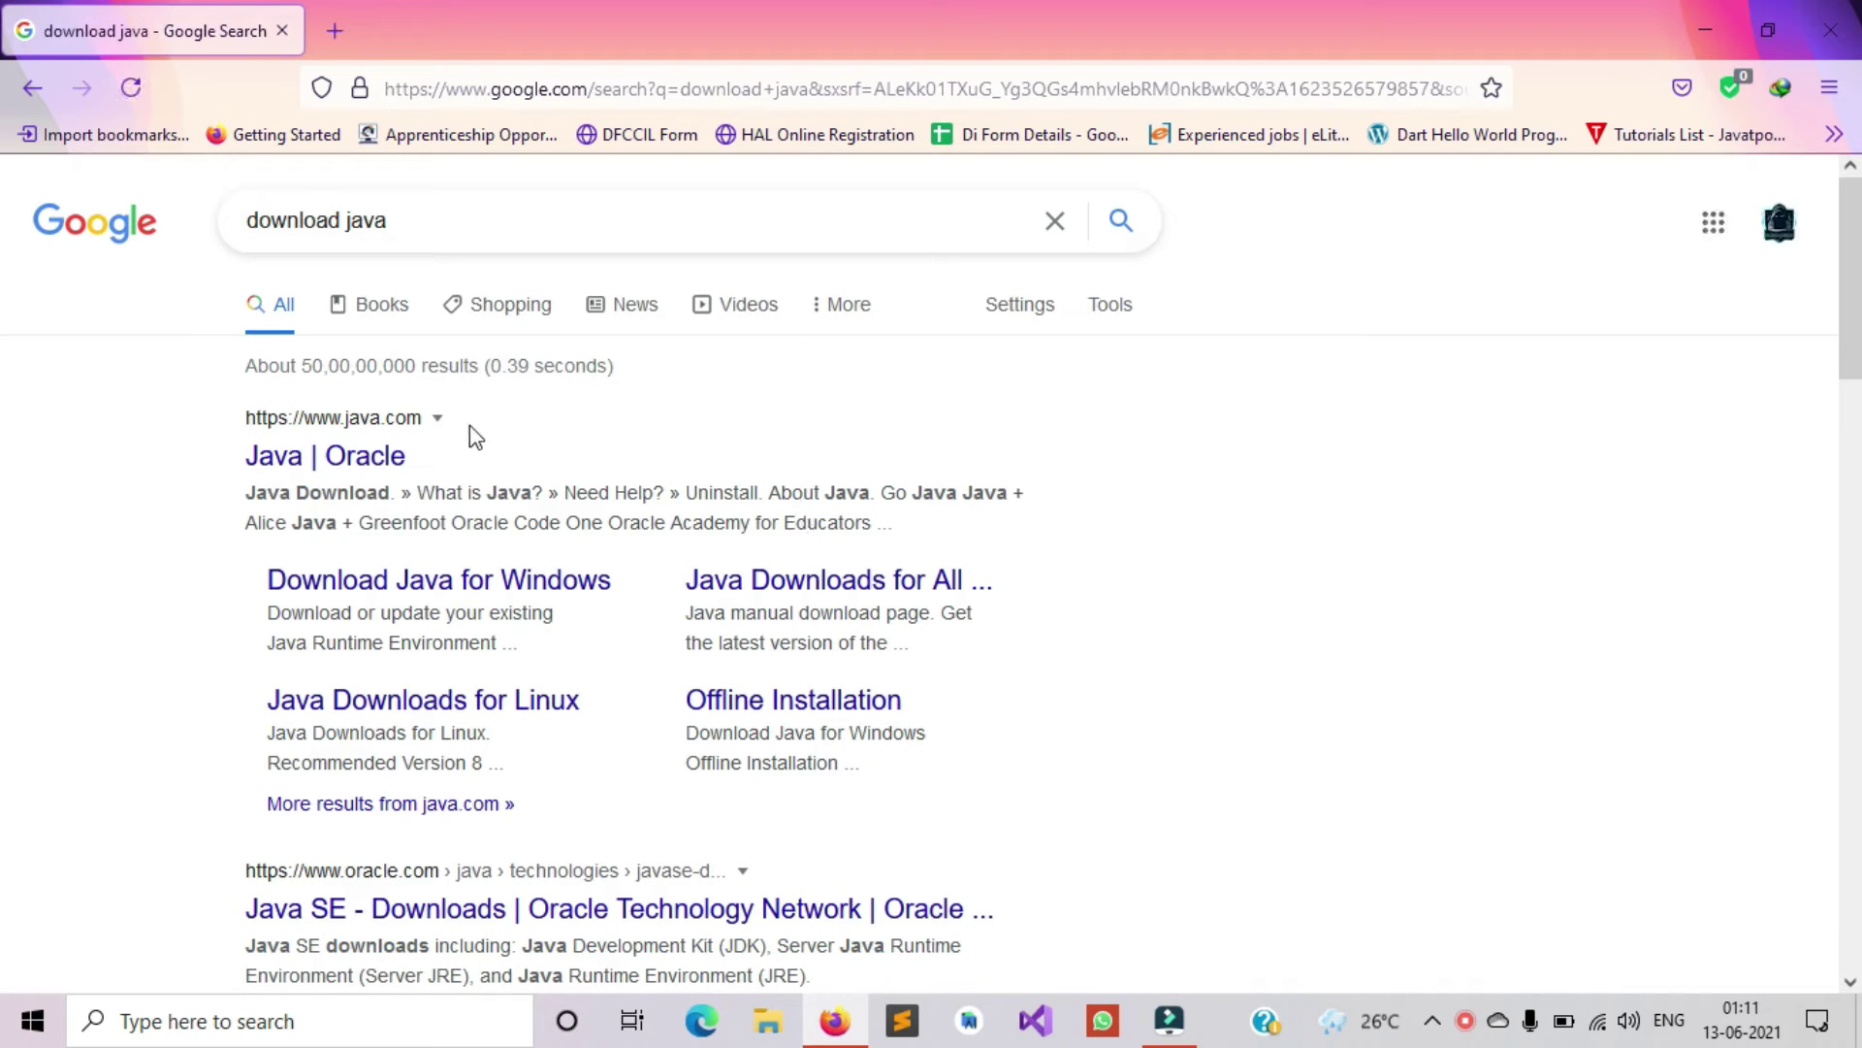
left_click(378, 465)
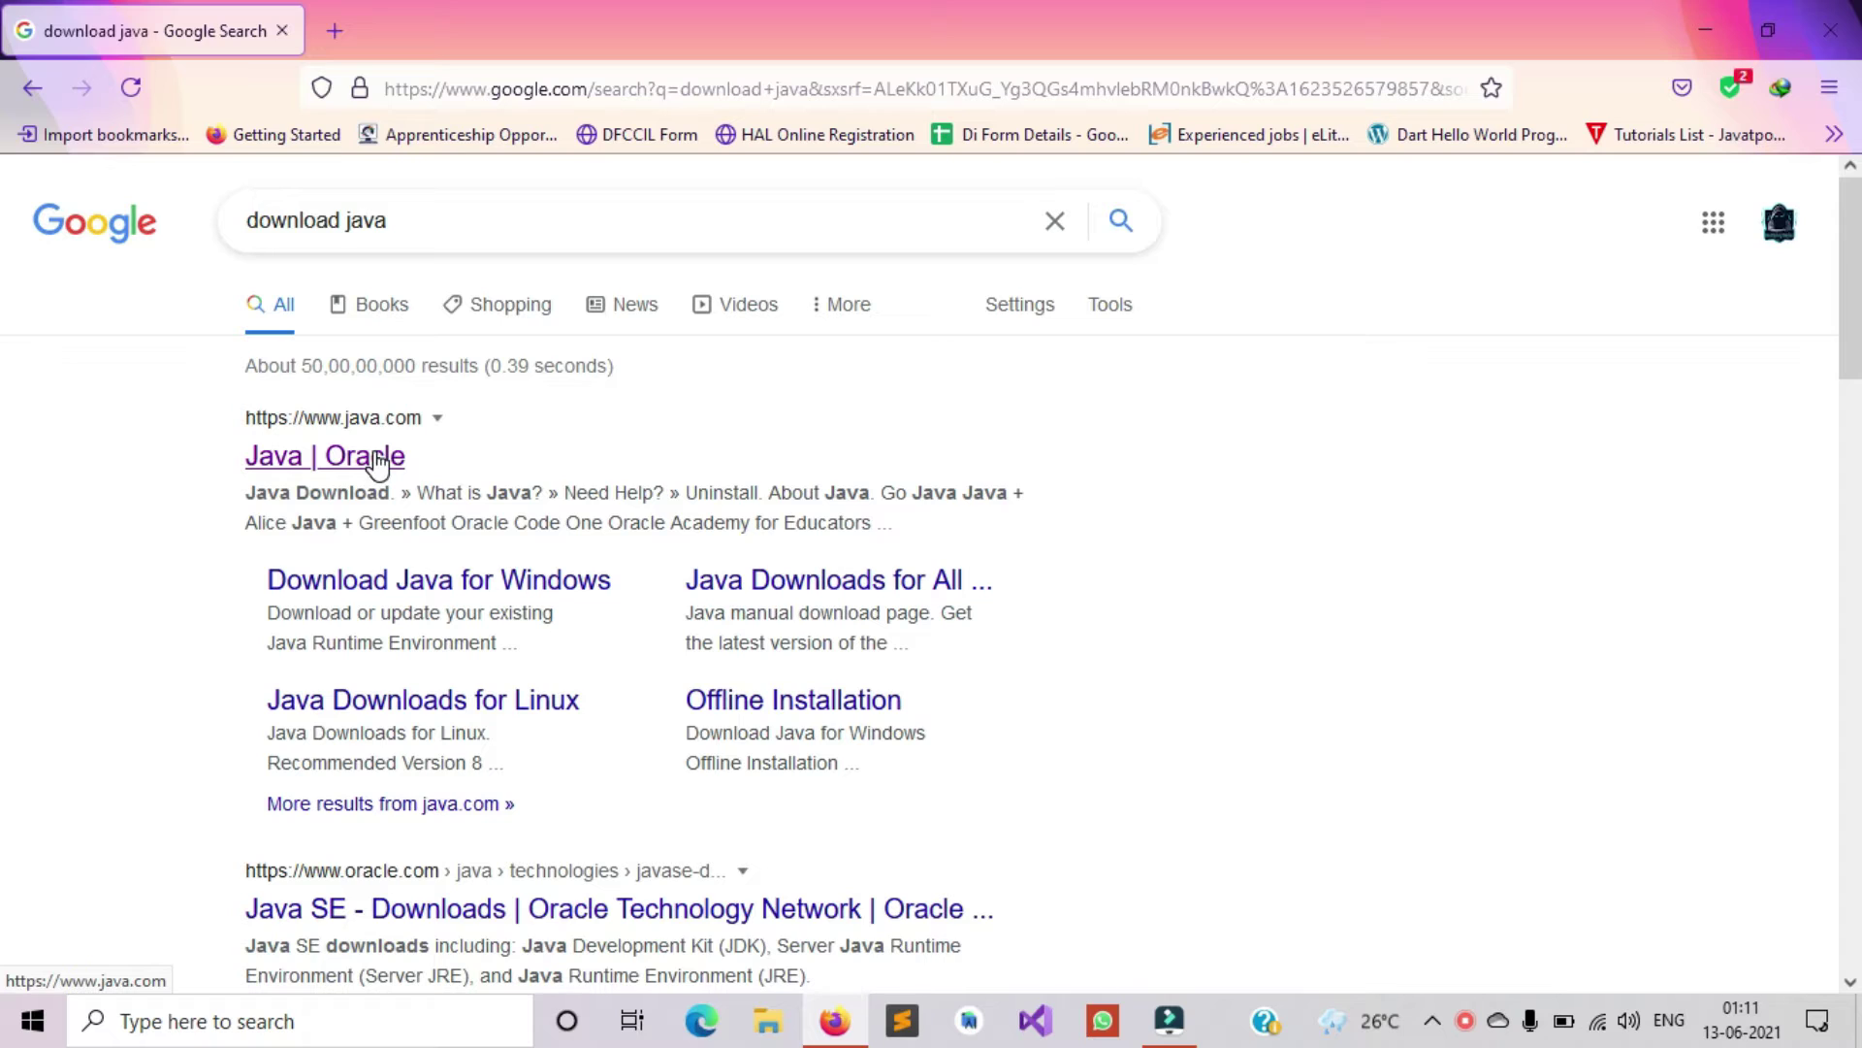
left_click(378, 463)
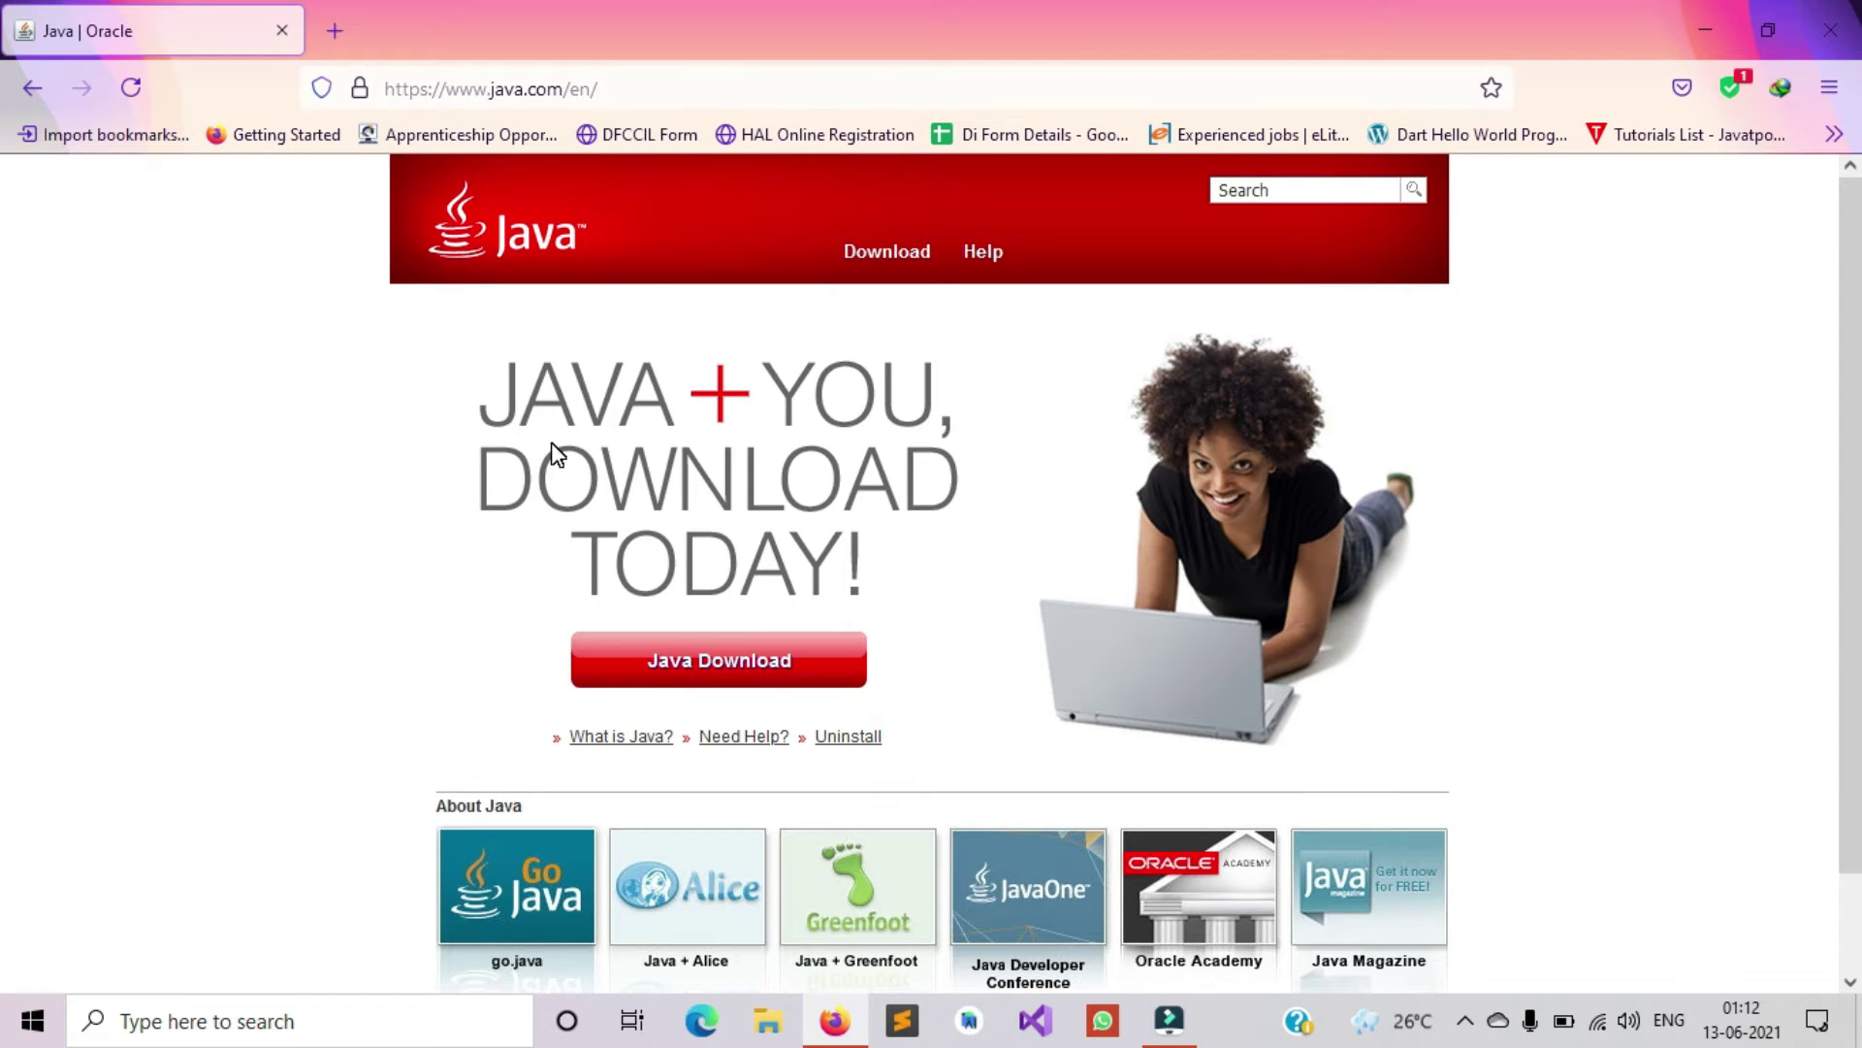
Open the 64-bit Java for Windows download page, find its free download option, and minimize the browser
left_click(666, 667)
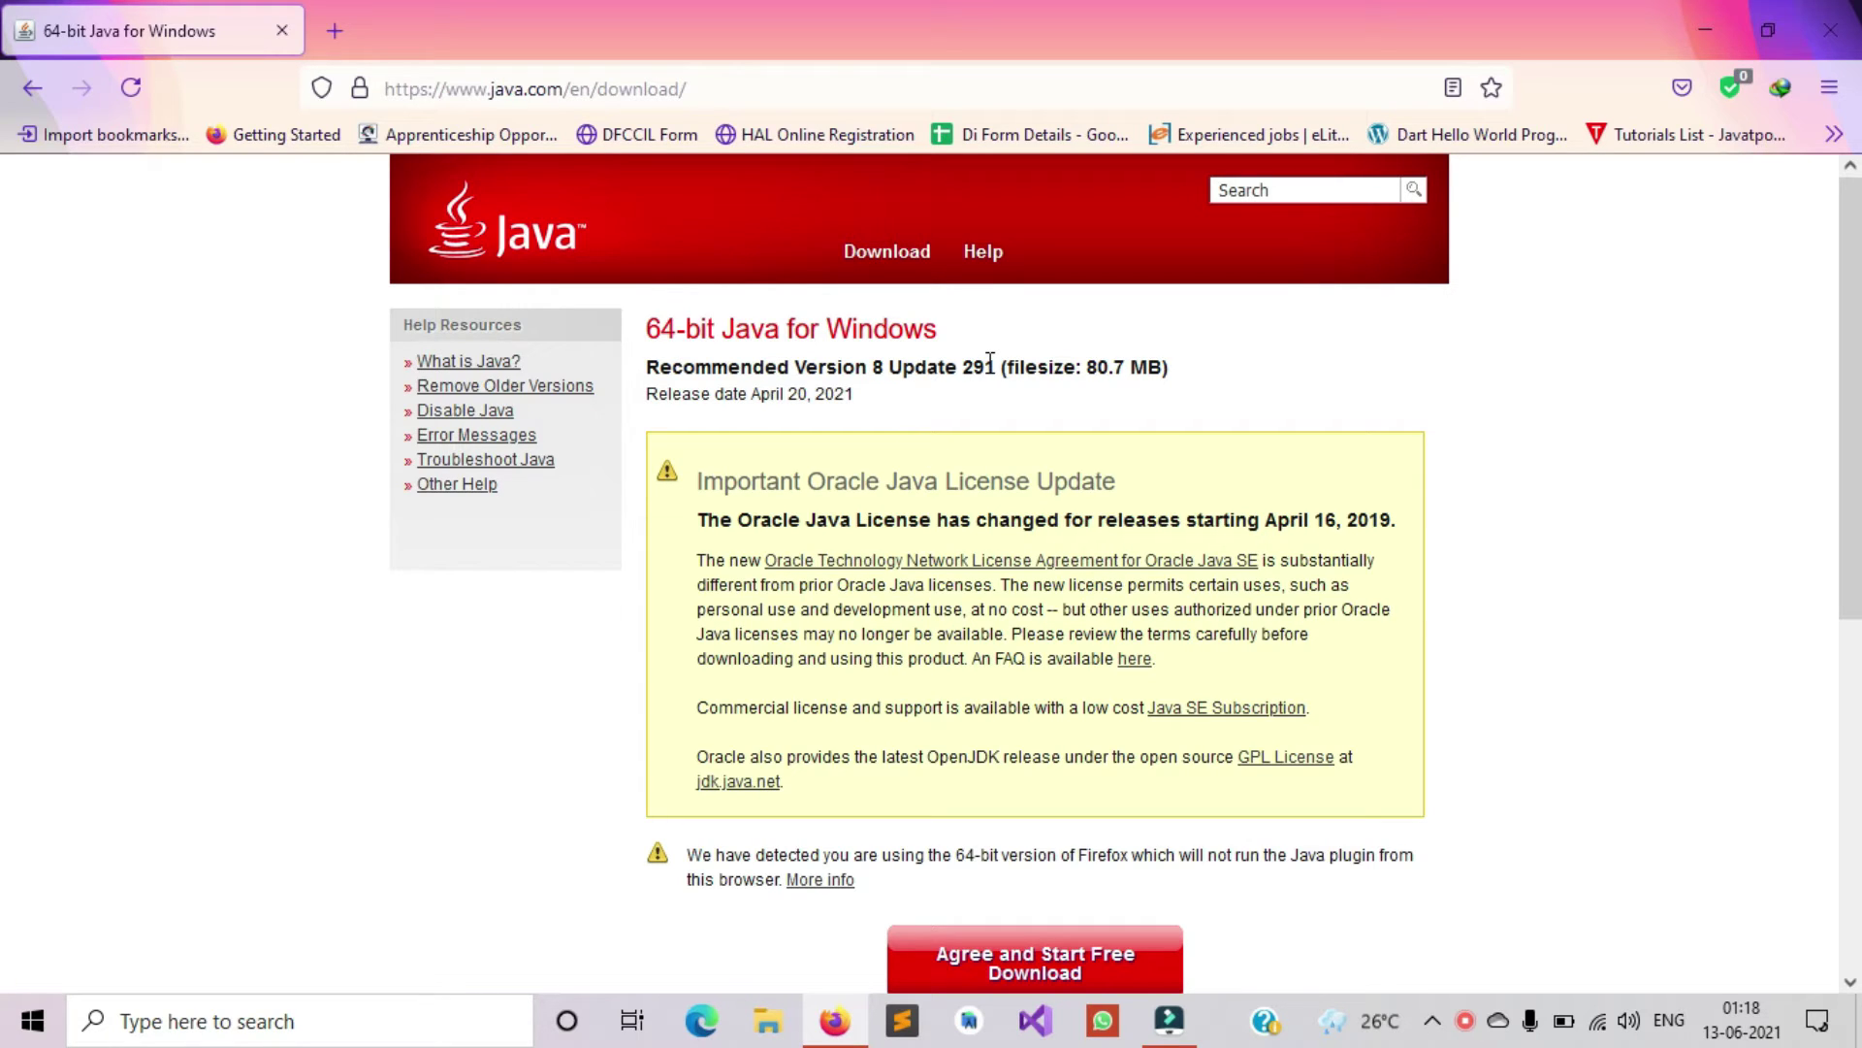
scroll(990, 362, "down", 1)
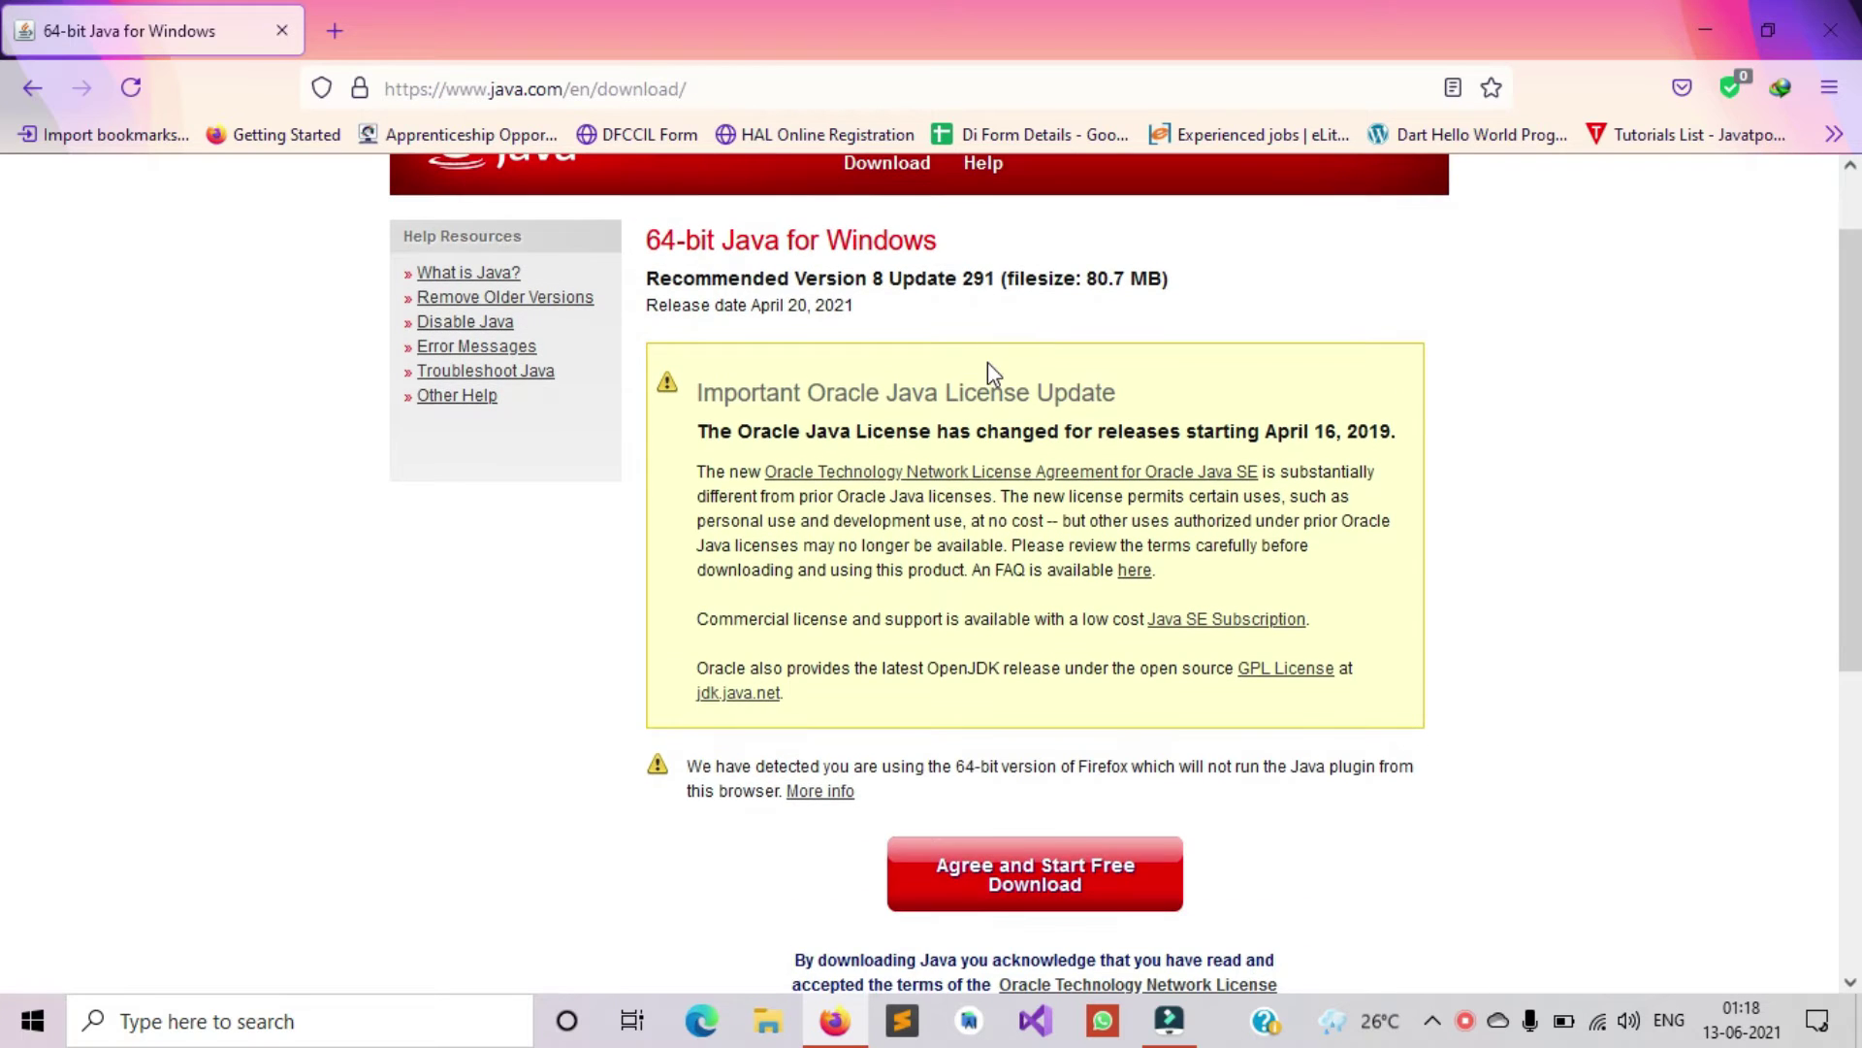
scroll(989, 363, "down", 2)
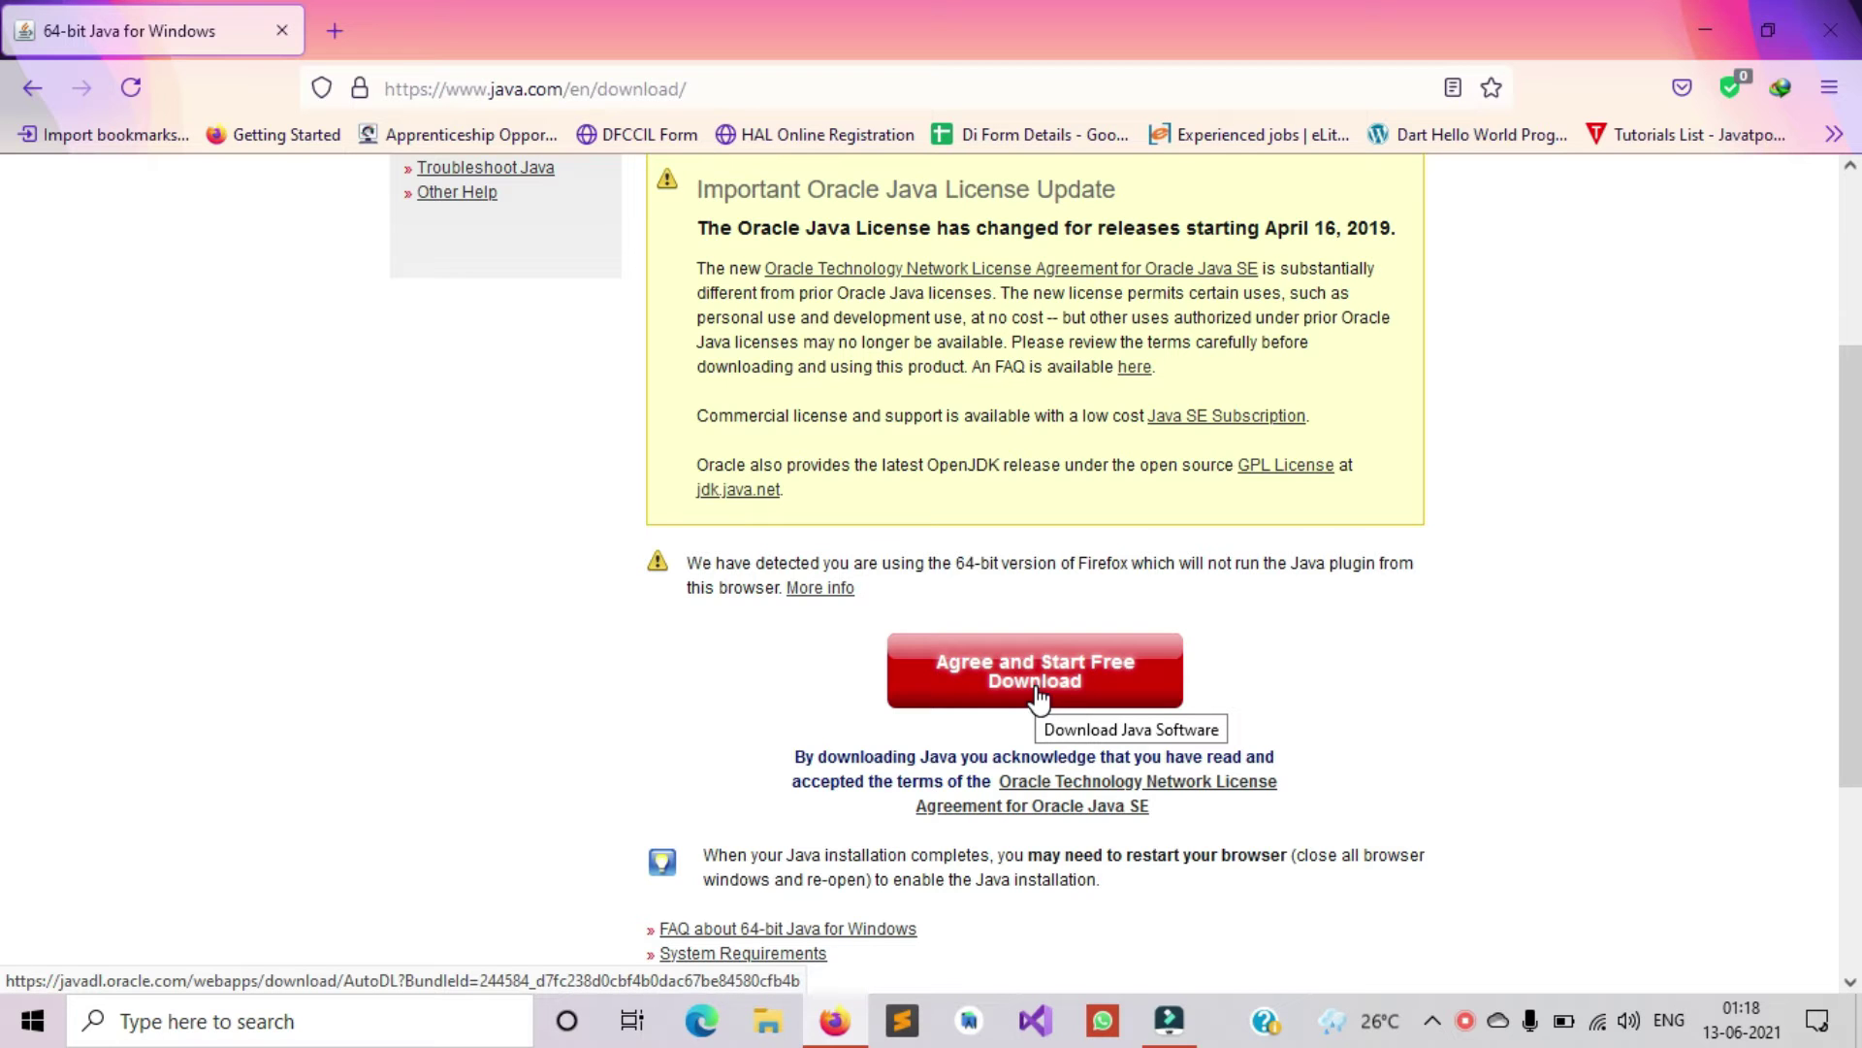
left_click(1707, 13)
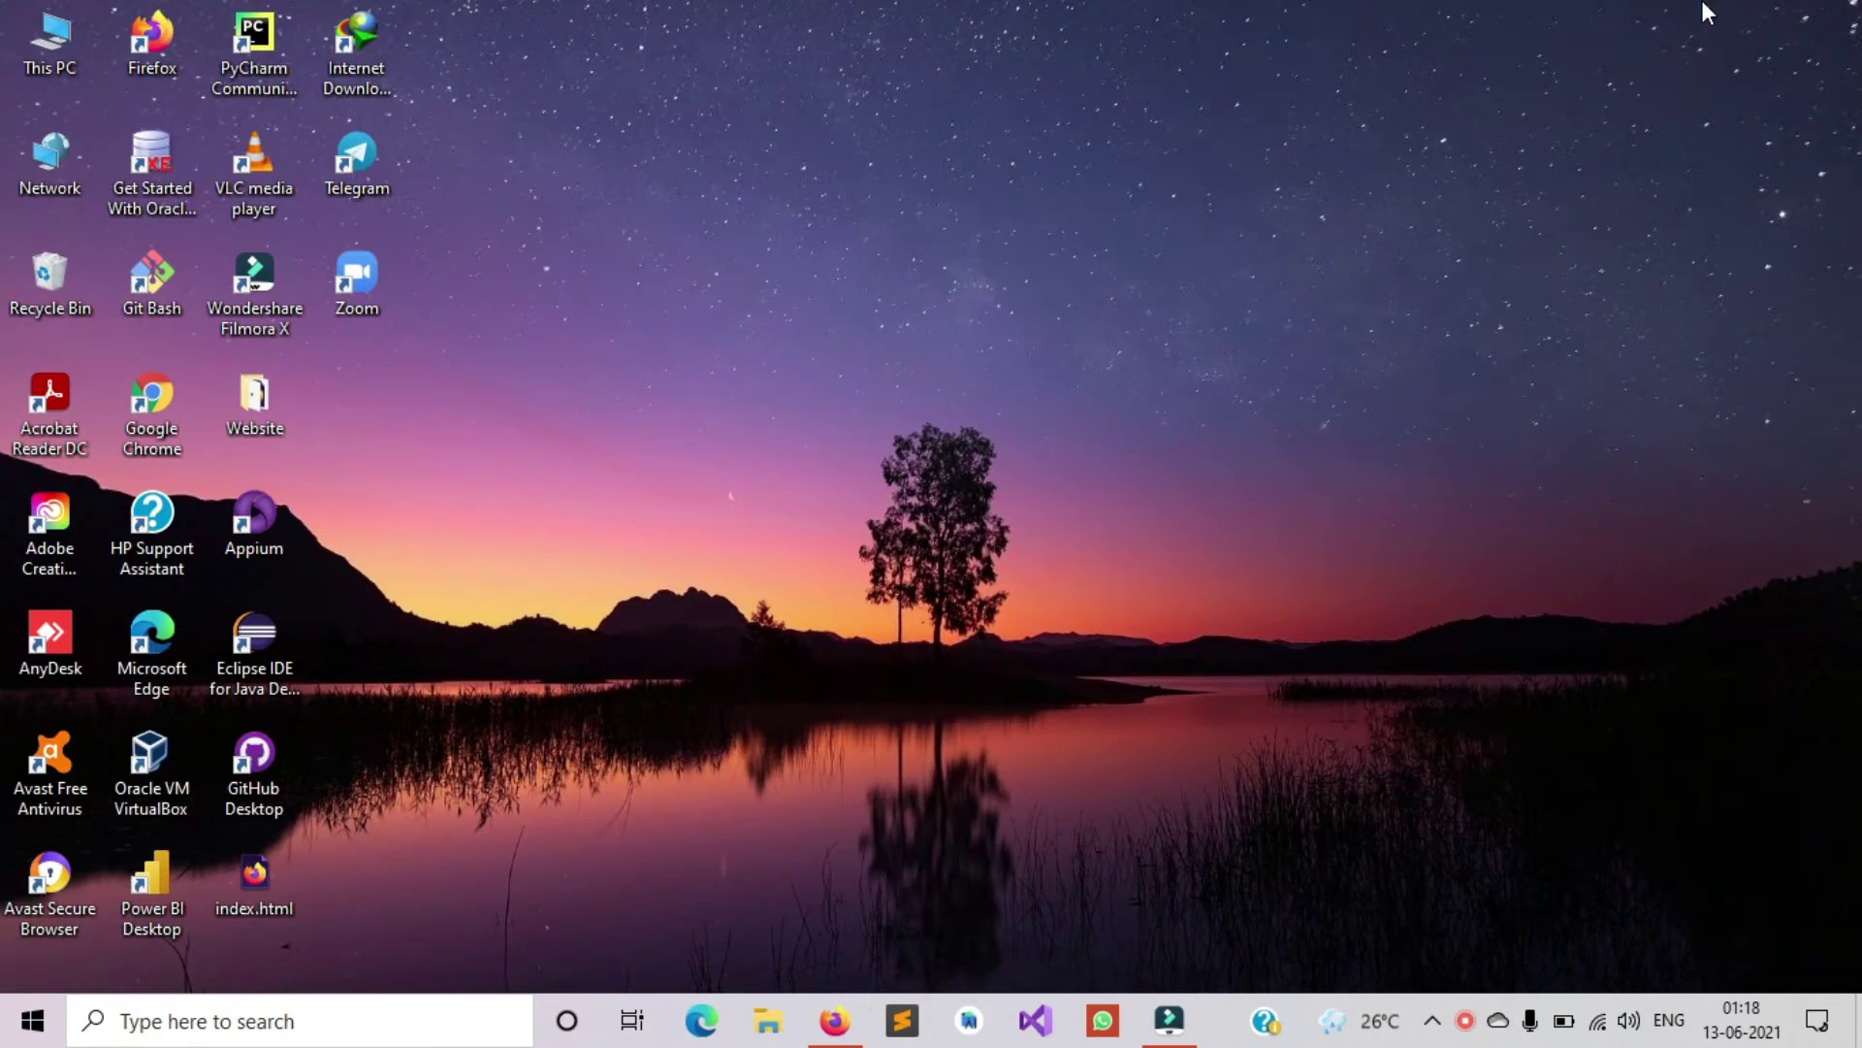
Launch the jre-8u291-windows-x64.exe installer from the Programs folder inside Downloads and clear the other windows away
double_click(58, 32)
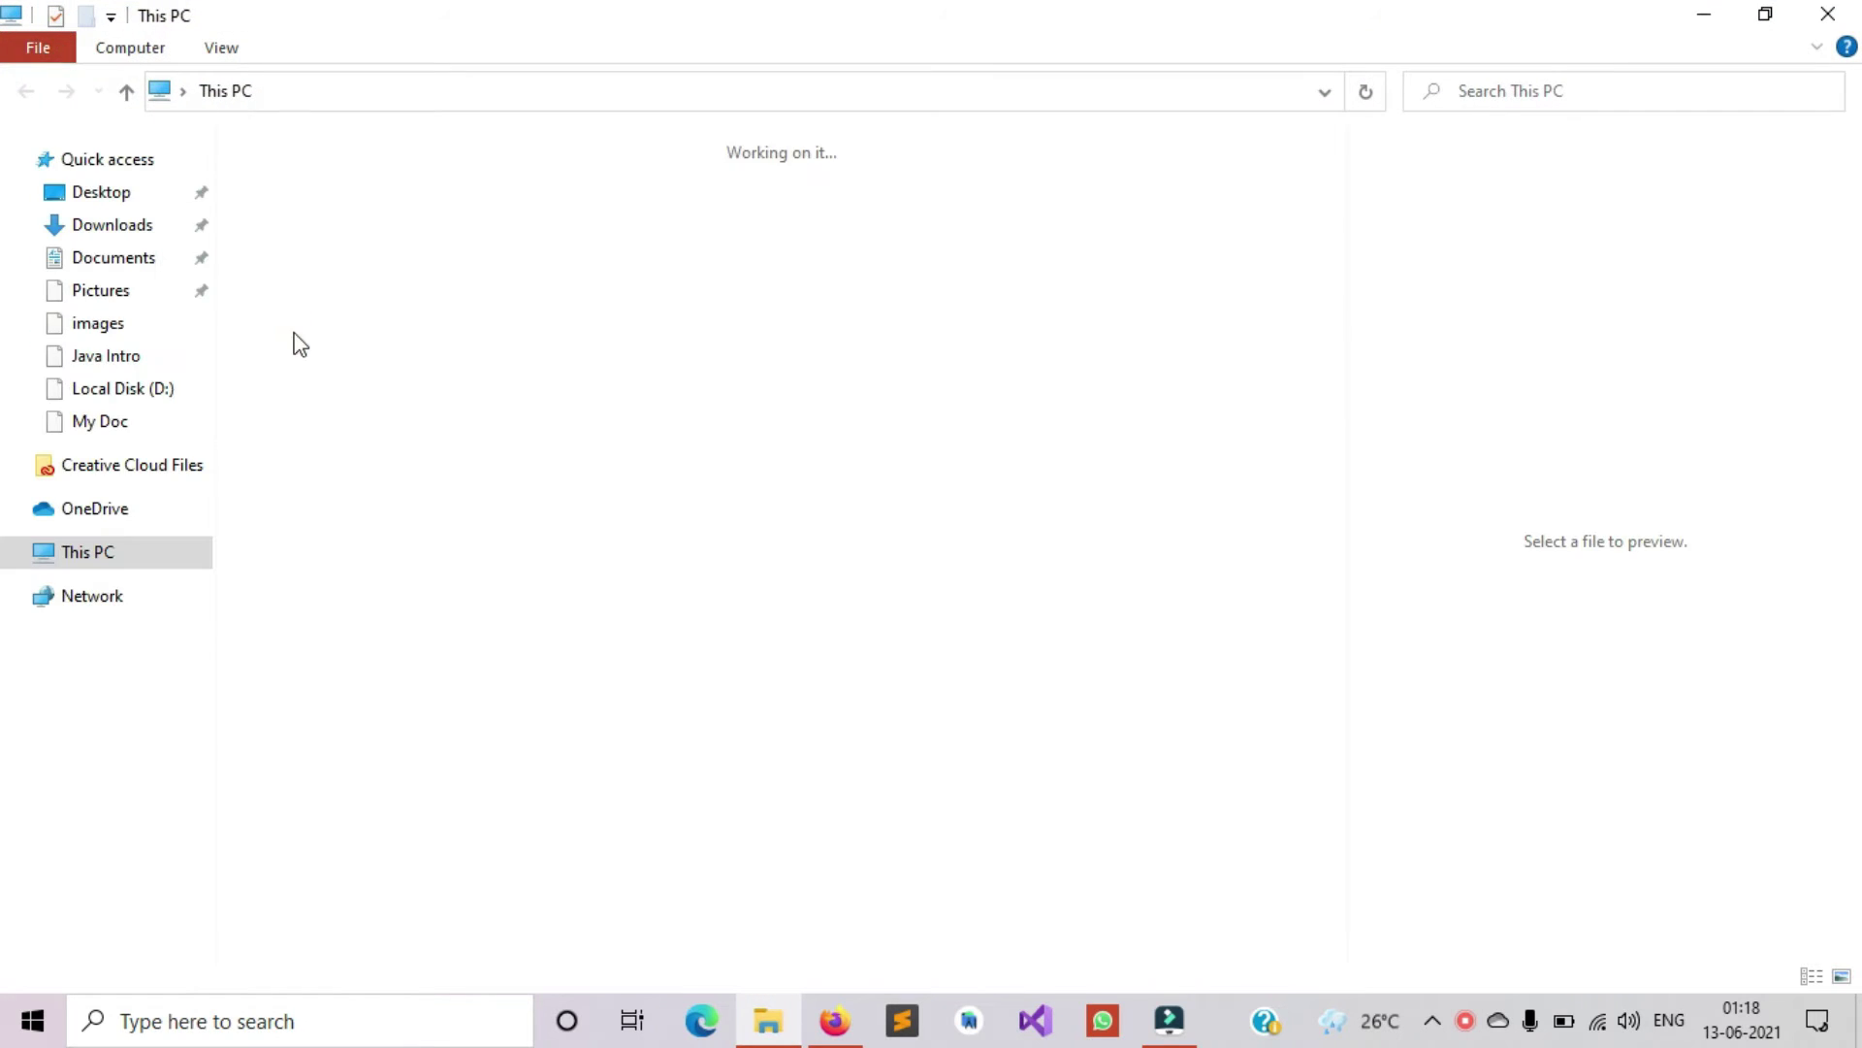
left_click(122, 233)
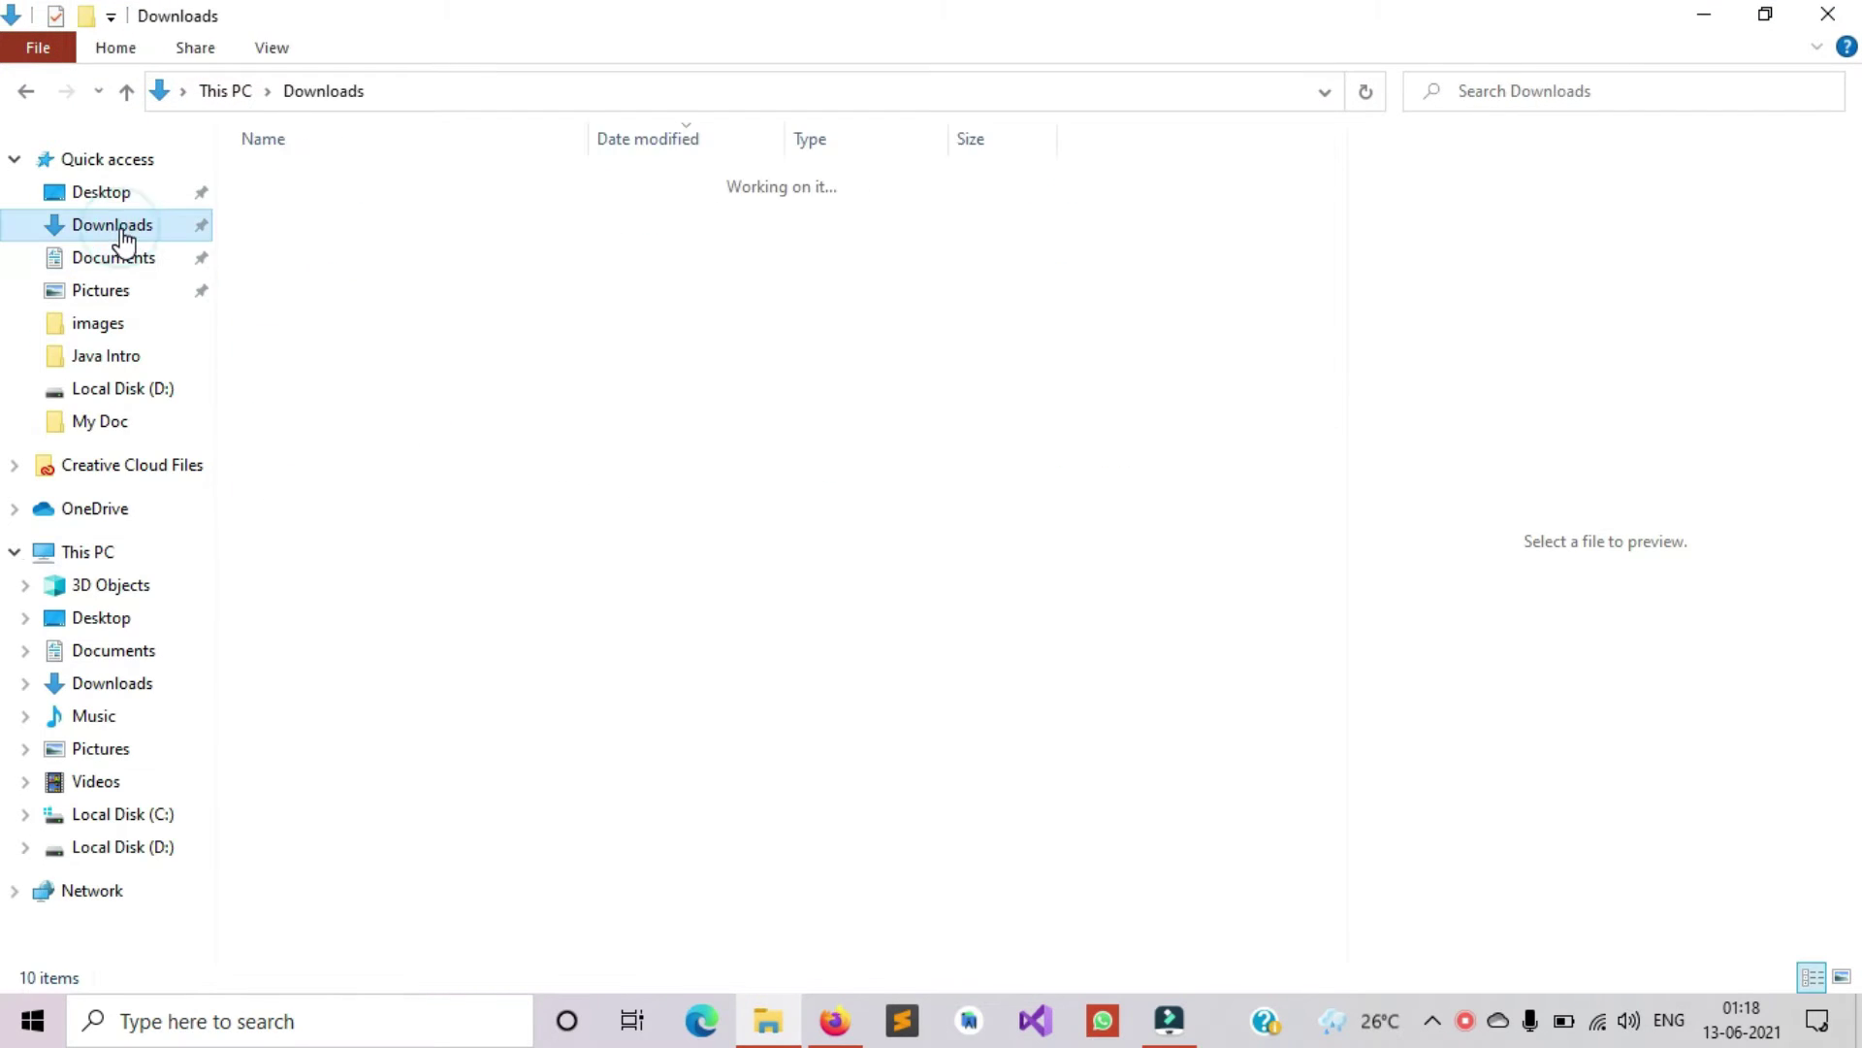
left_click(316, 227)
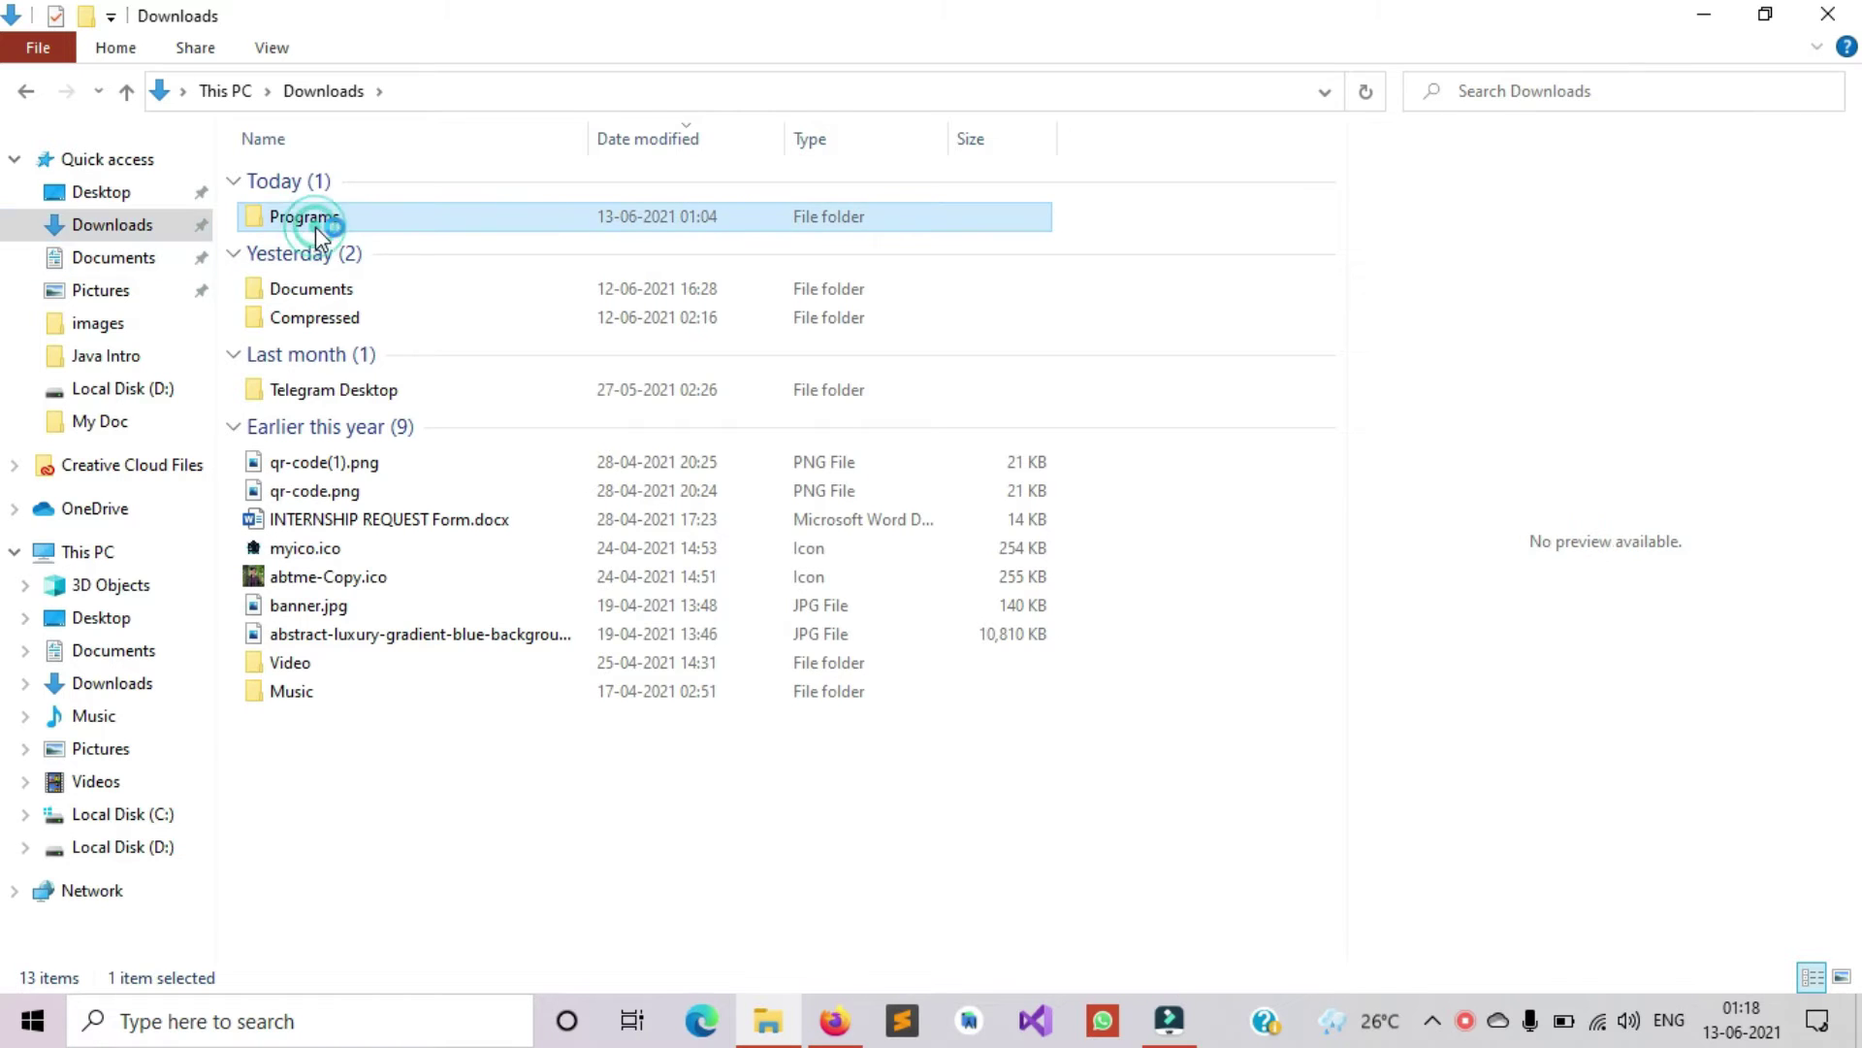
double_click(316, 226)
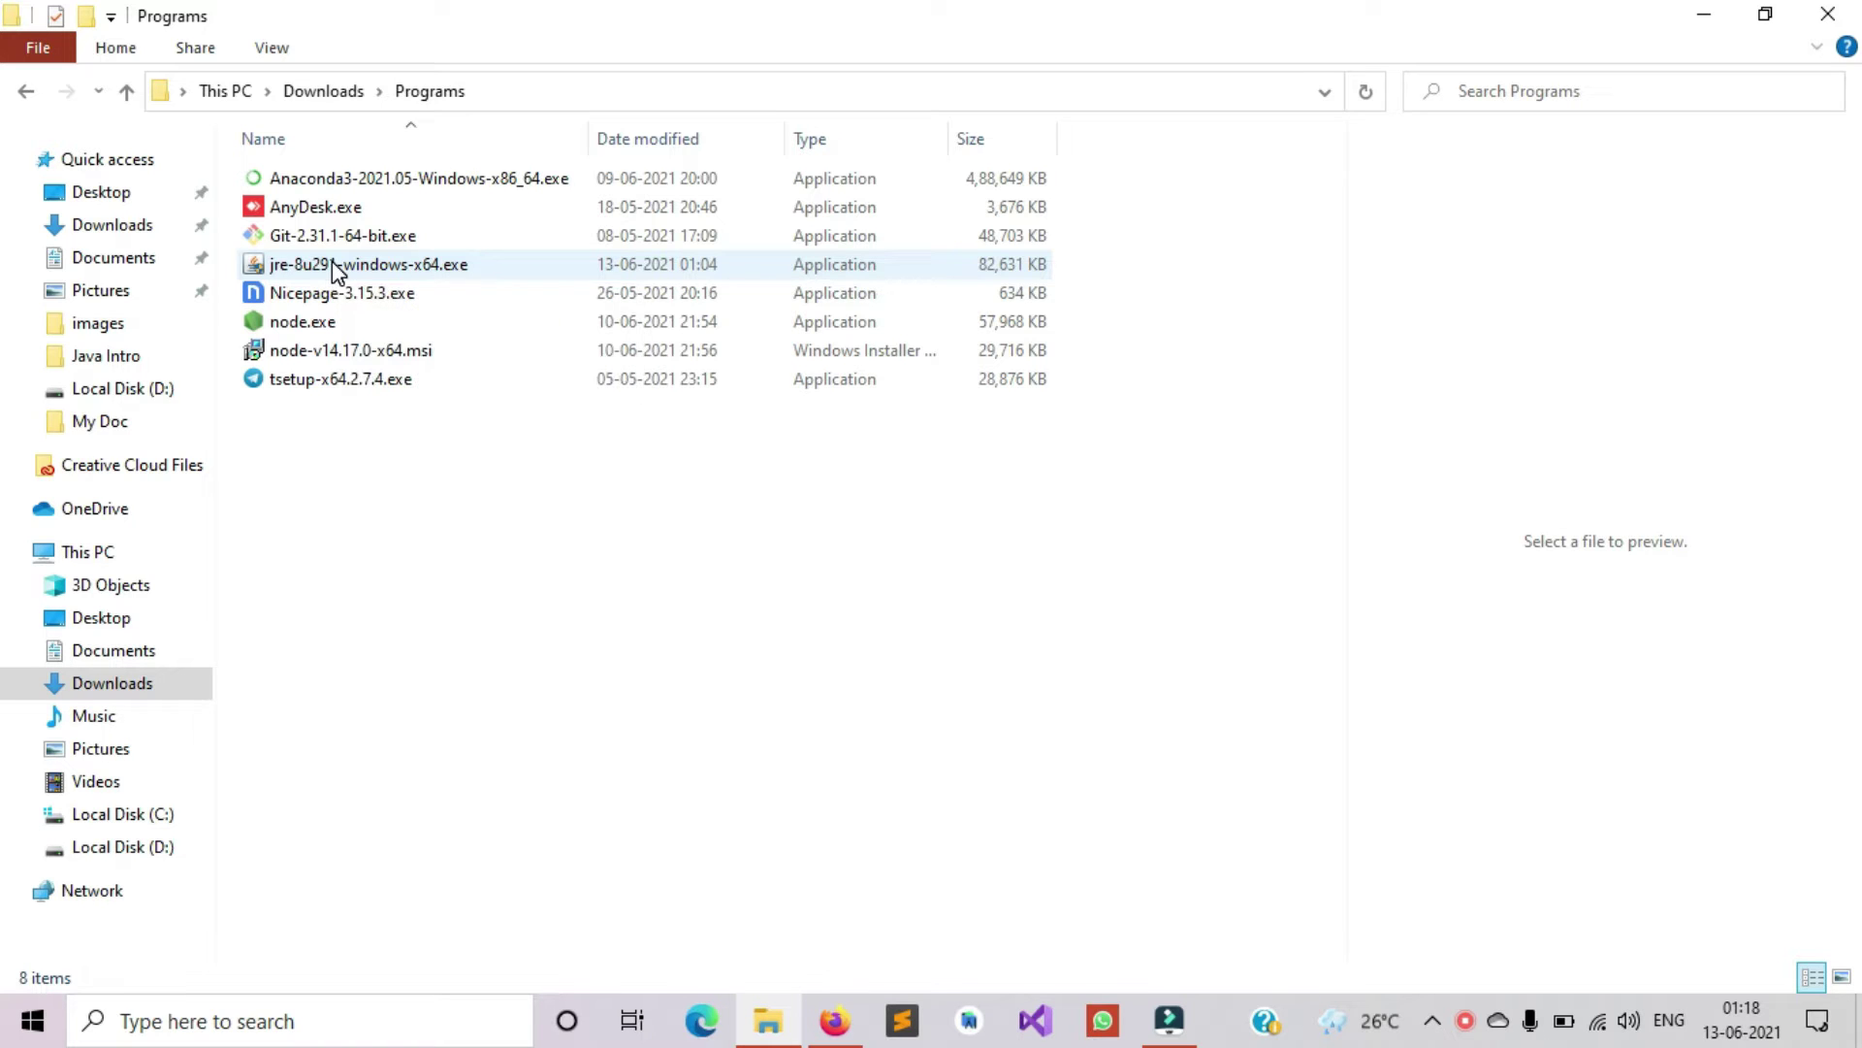
left_click(336, 270)
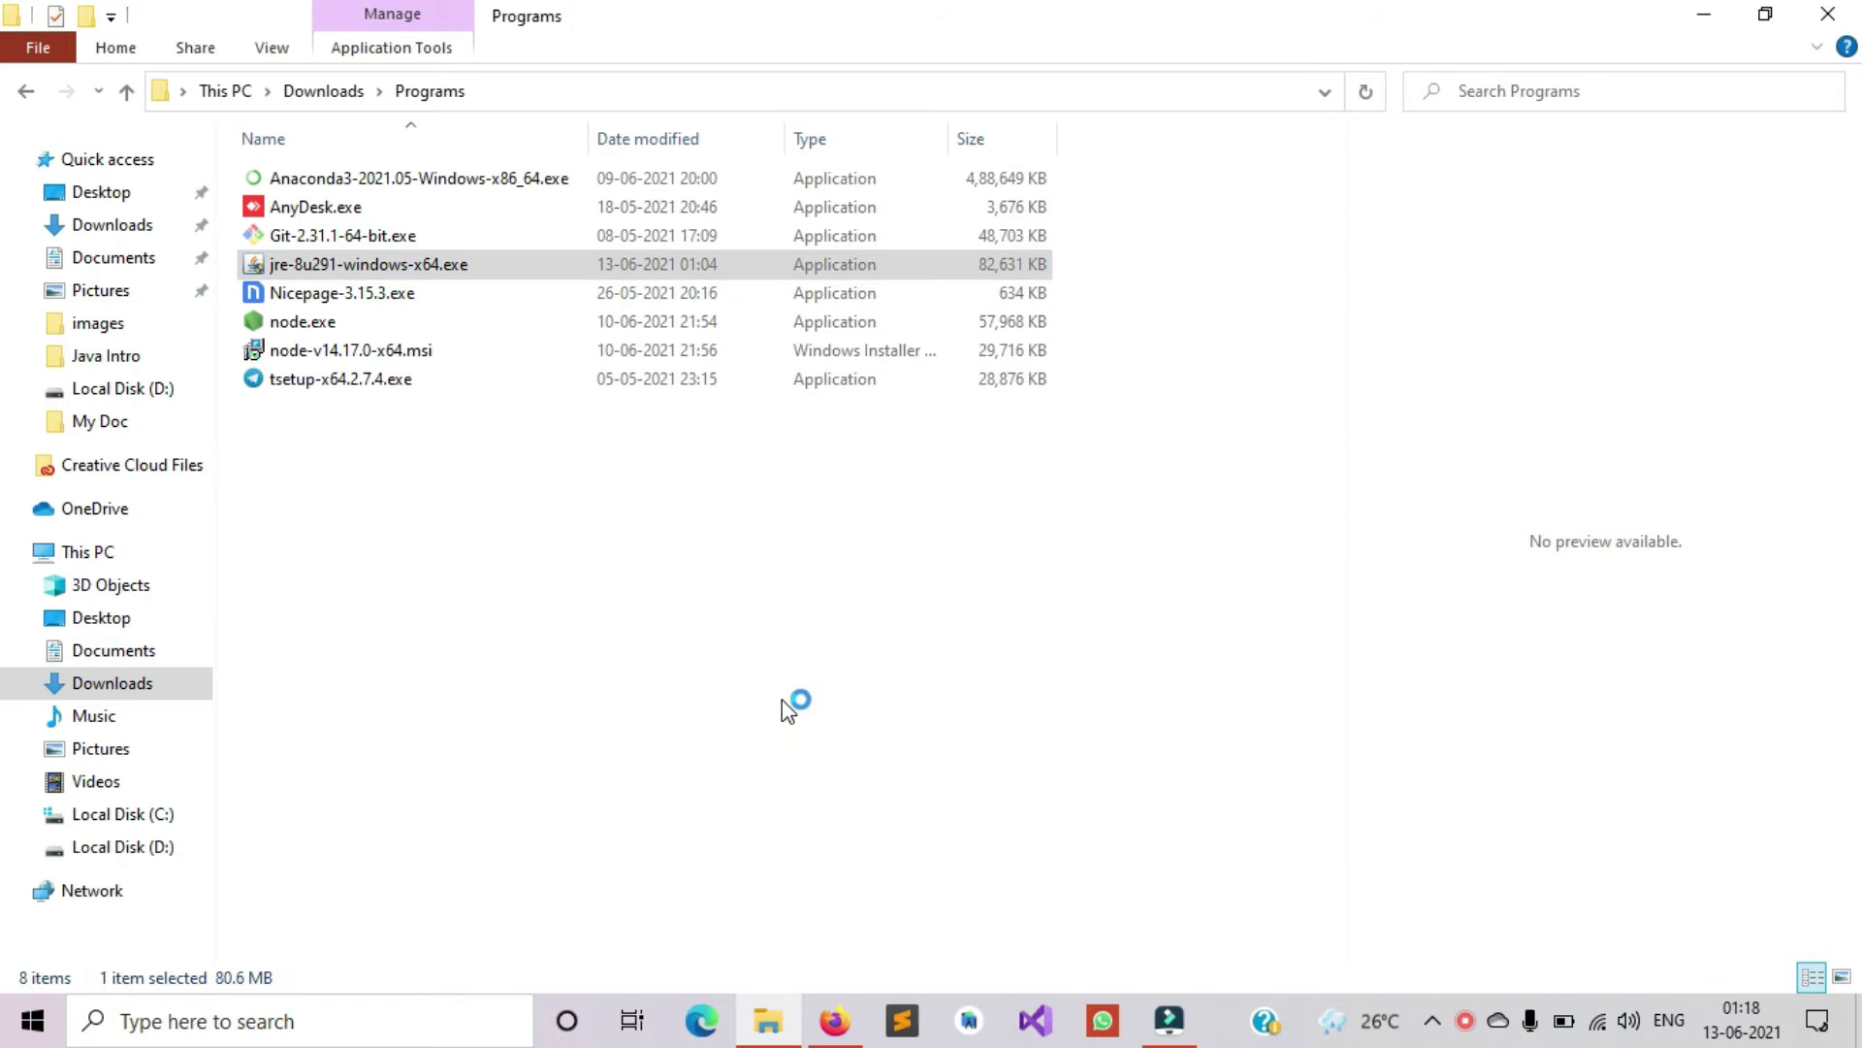
key("super+d")
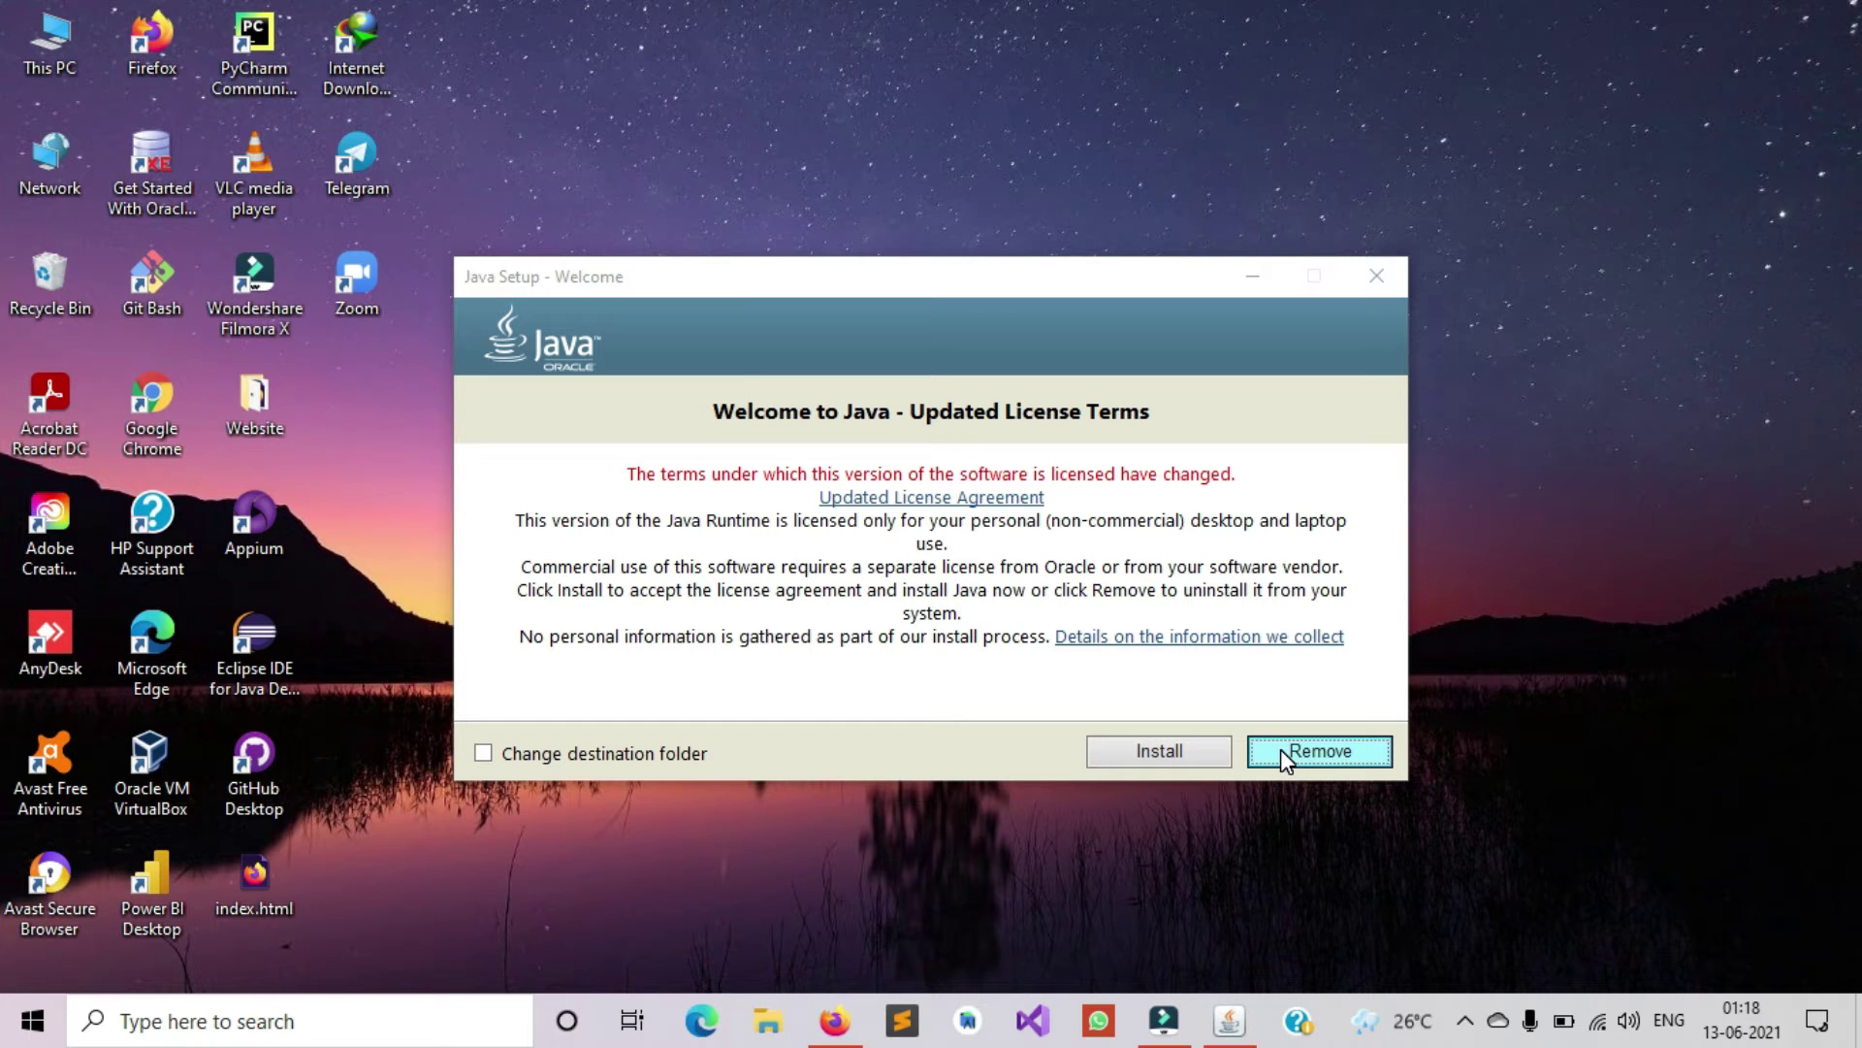
Install Java, uninstalling the out-of-date Java 8 Update 281 as part of the setup, and close the installer
left_click(1129, 745)
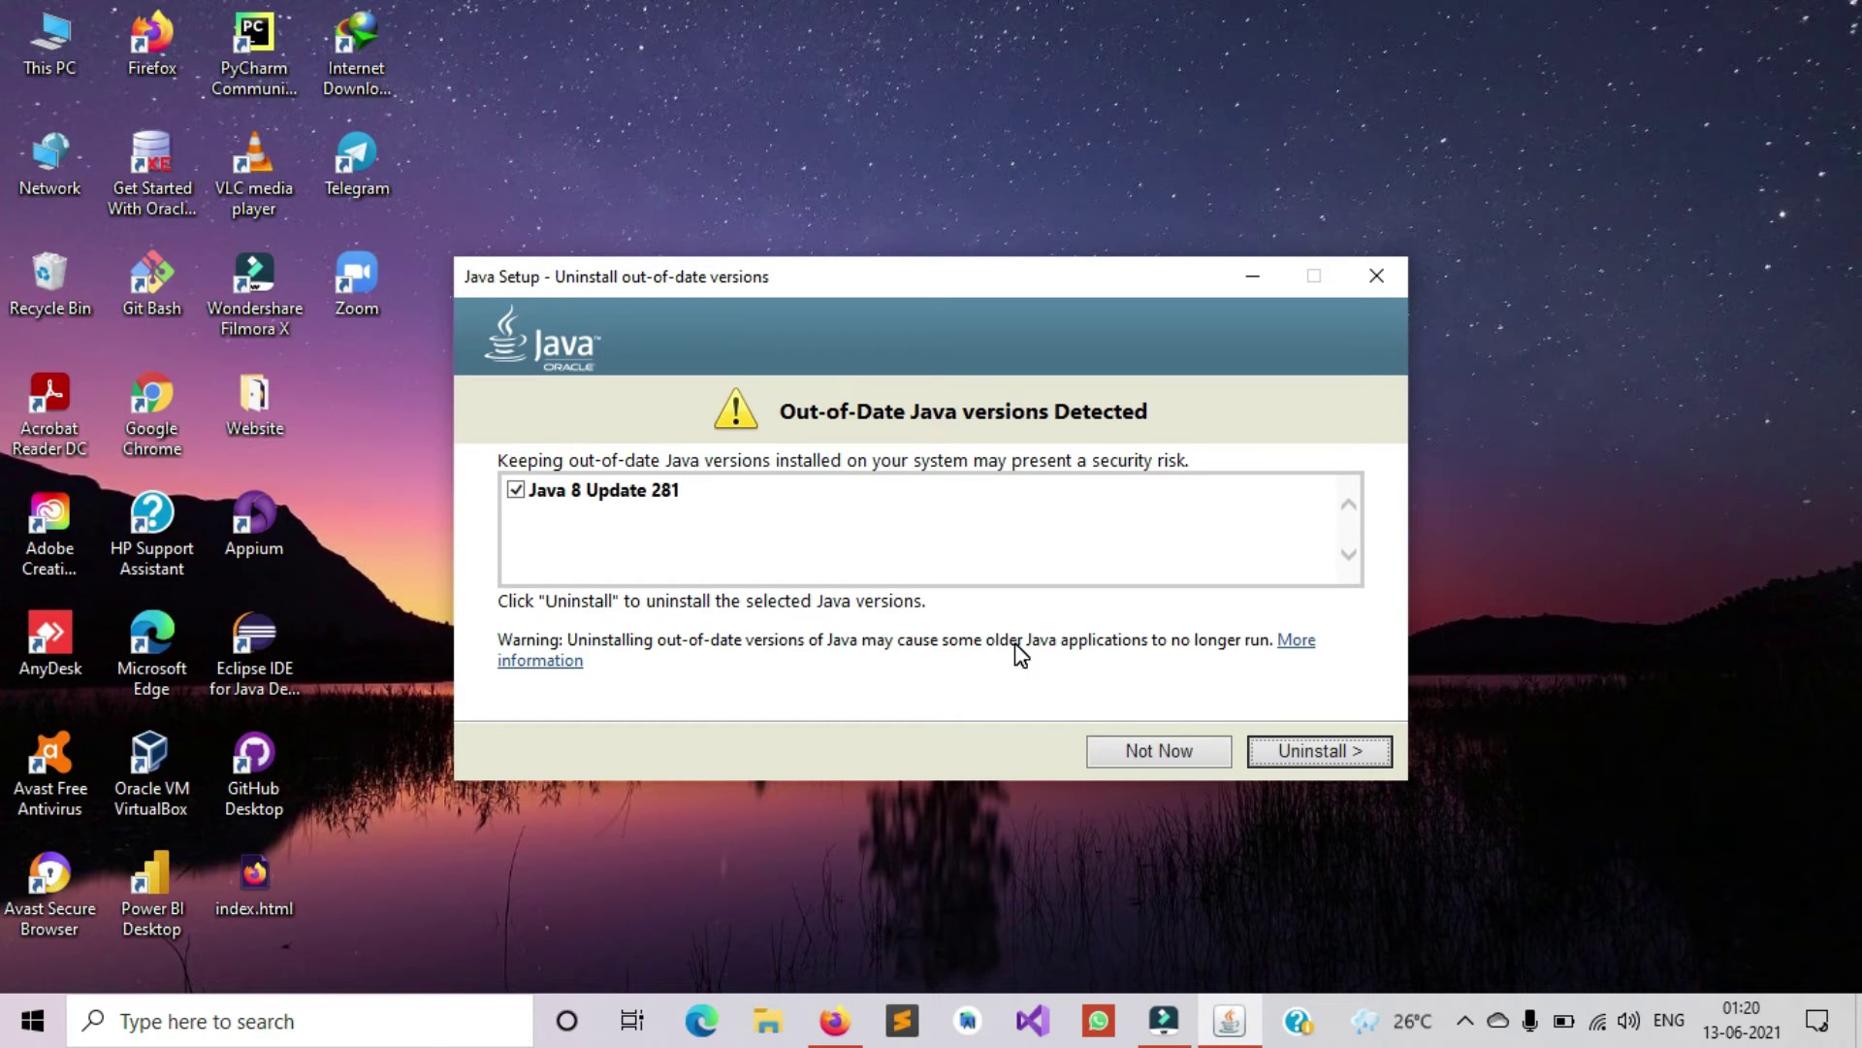
left_click(1314, 749)
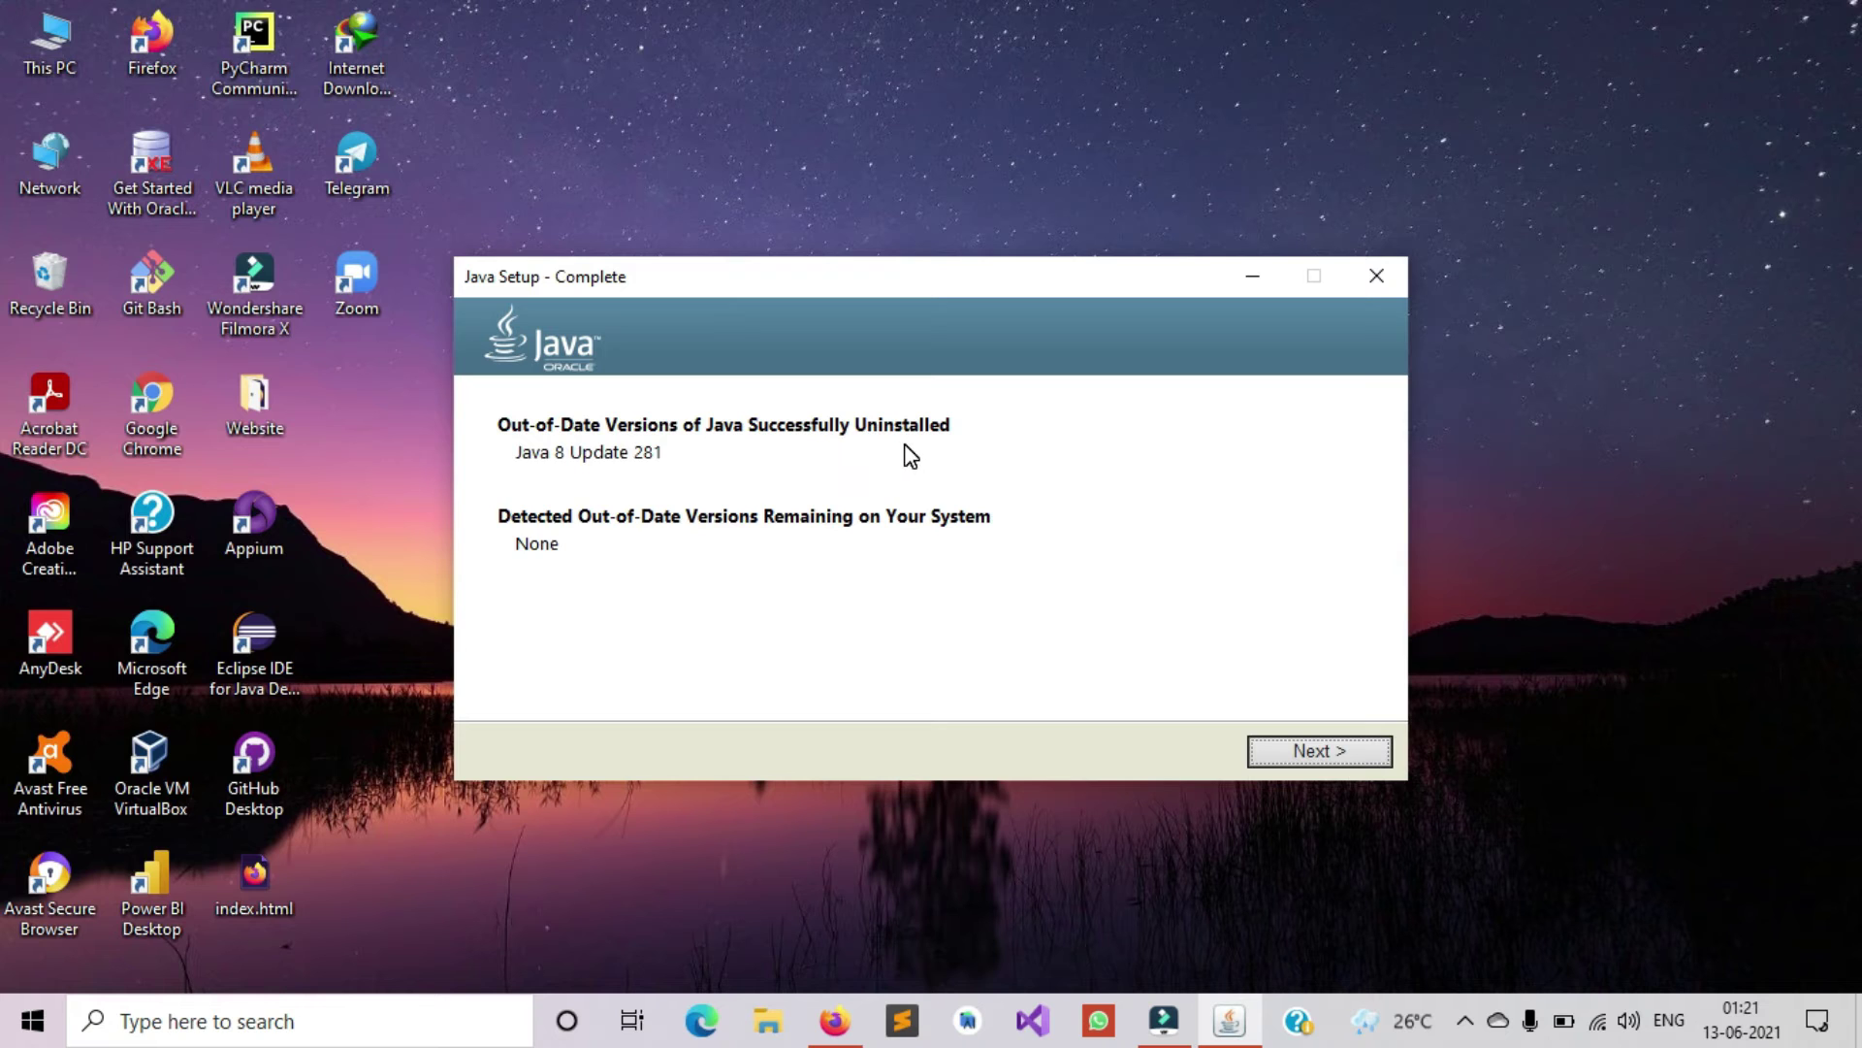
left_click(1307, 757)
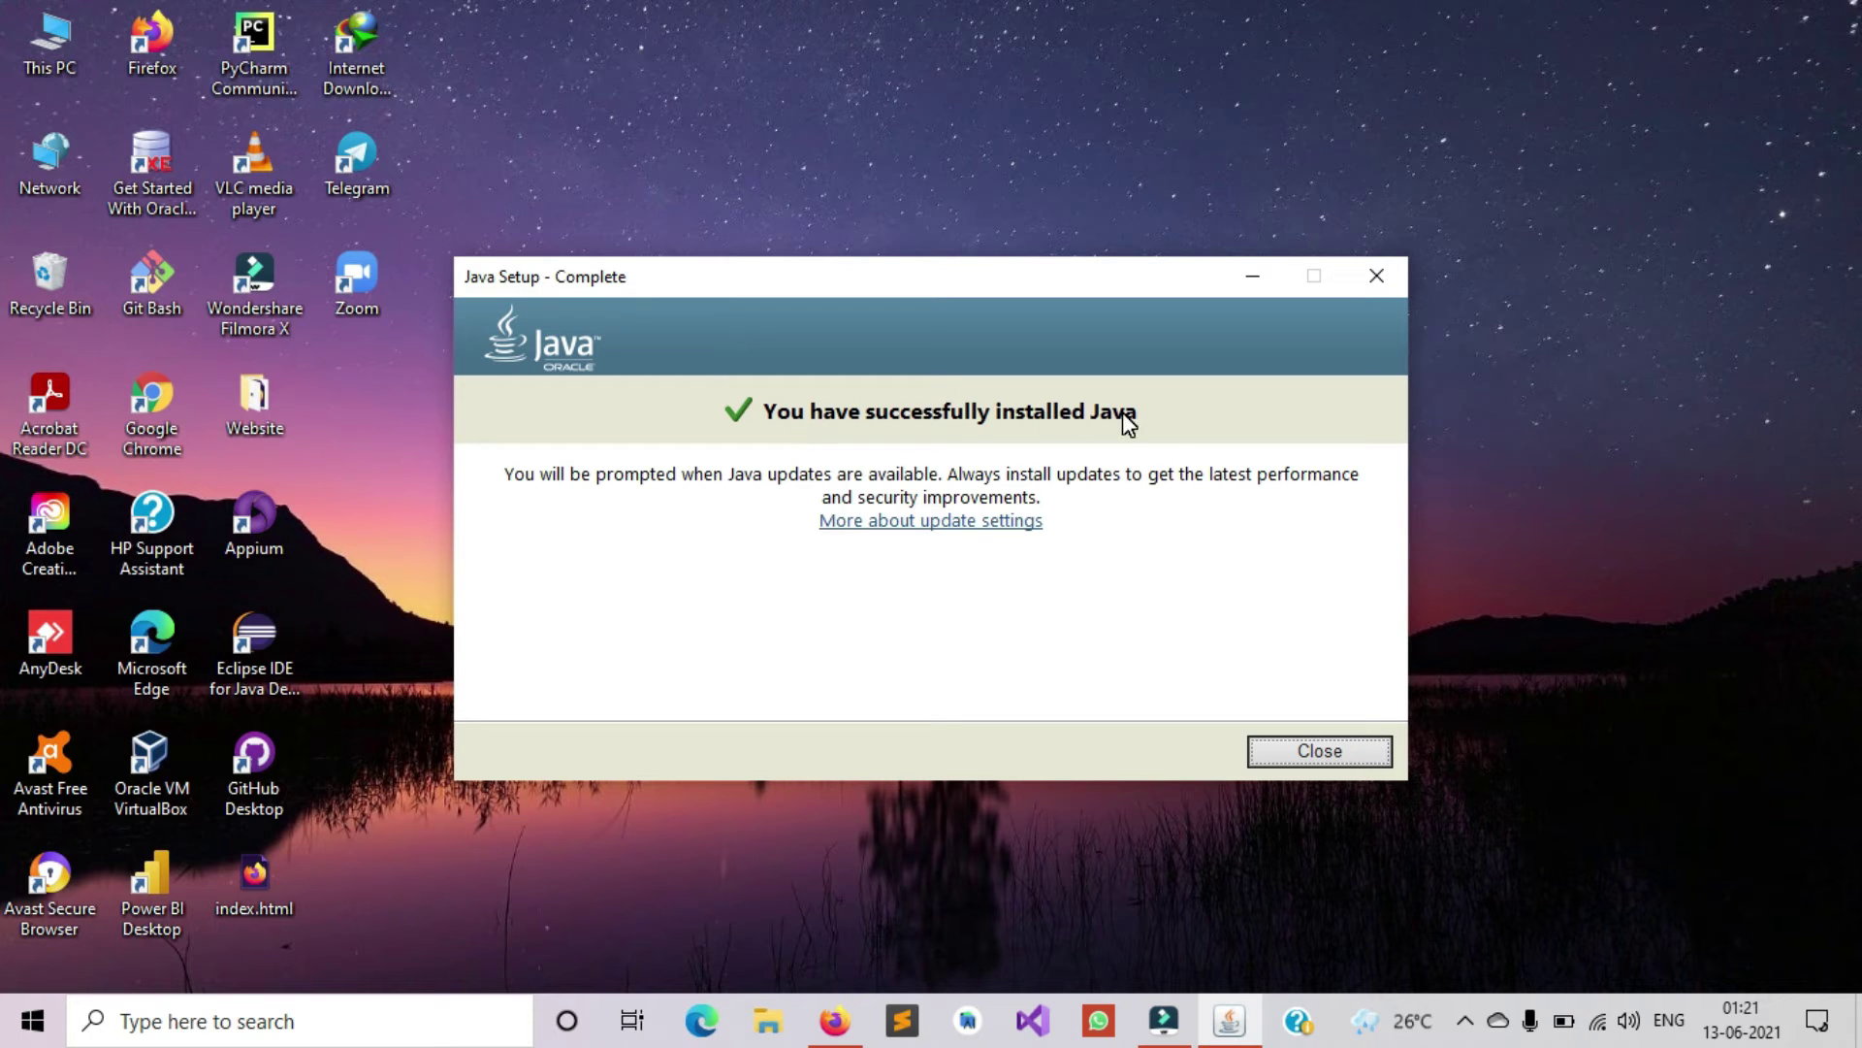
left_click(1327, 754)
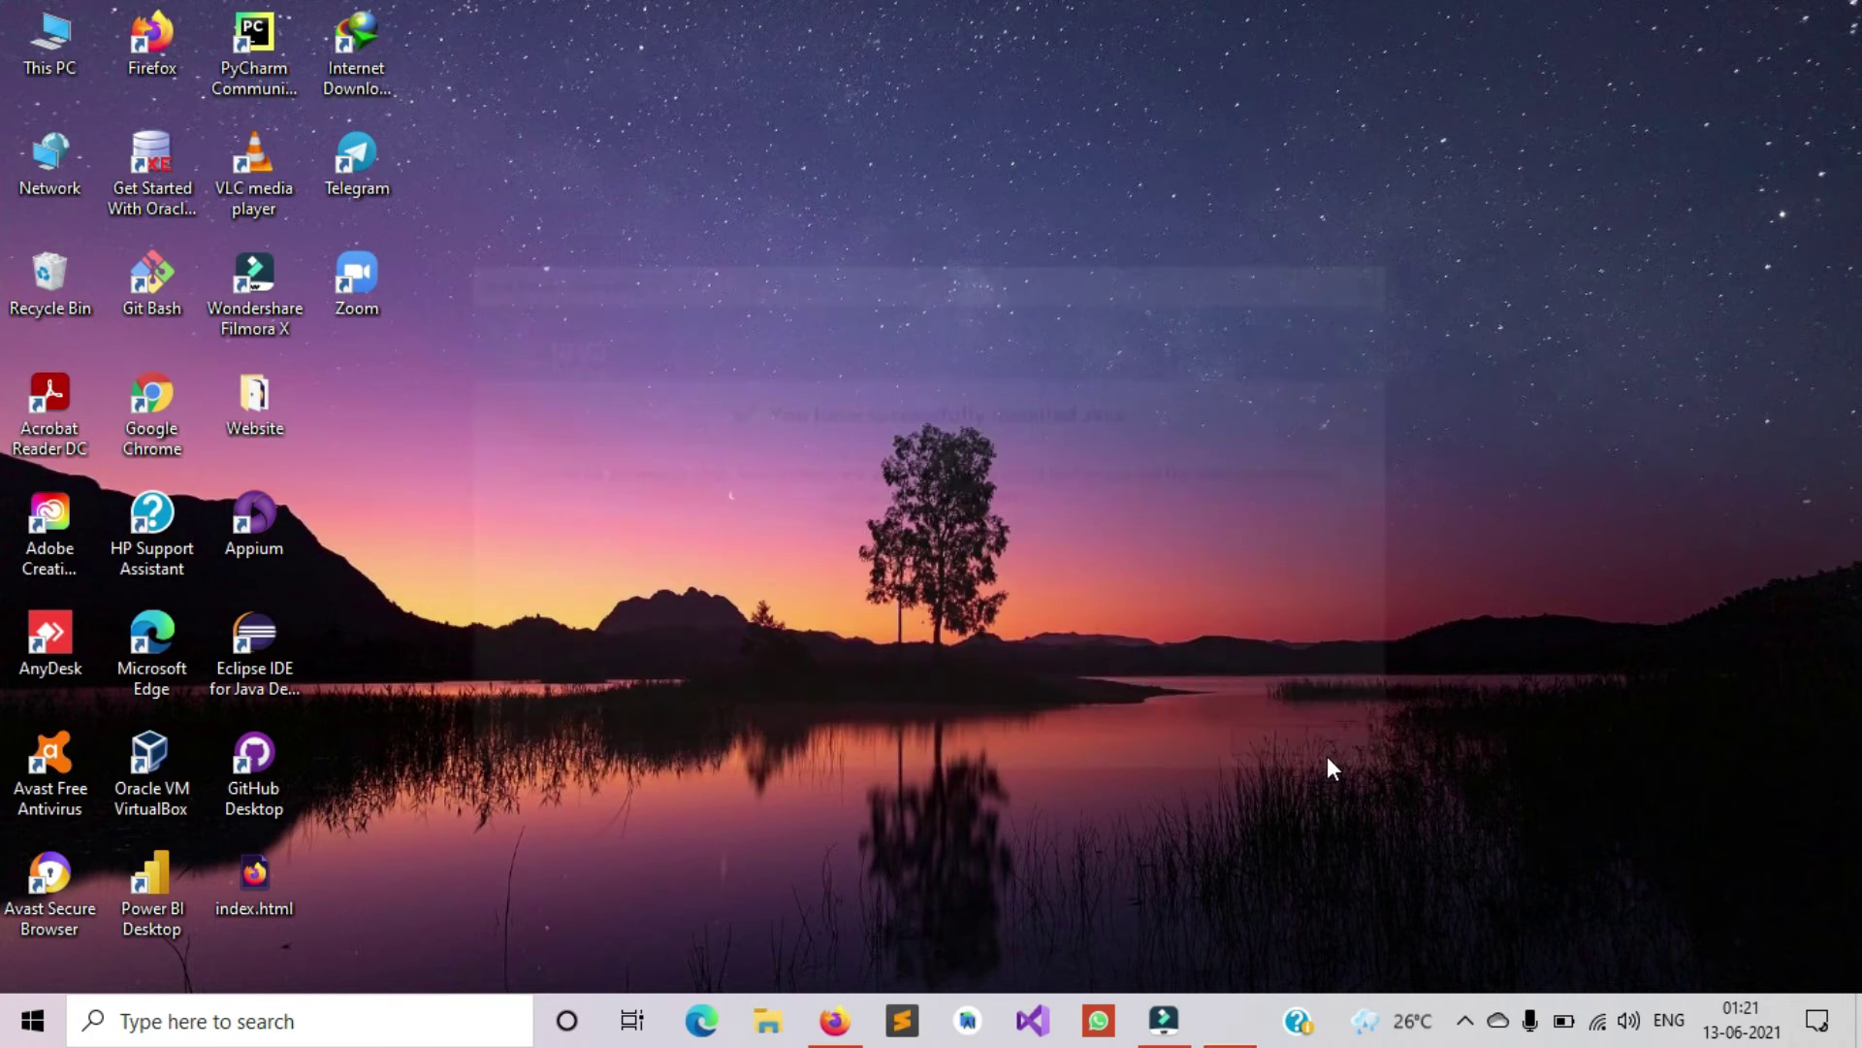
Open the folder C:\Program Files\Java\jre1.8.0_291\bin in File Explorer and select its full path
double_click(48, 62)
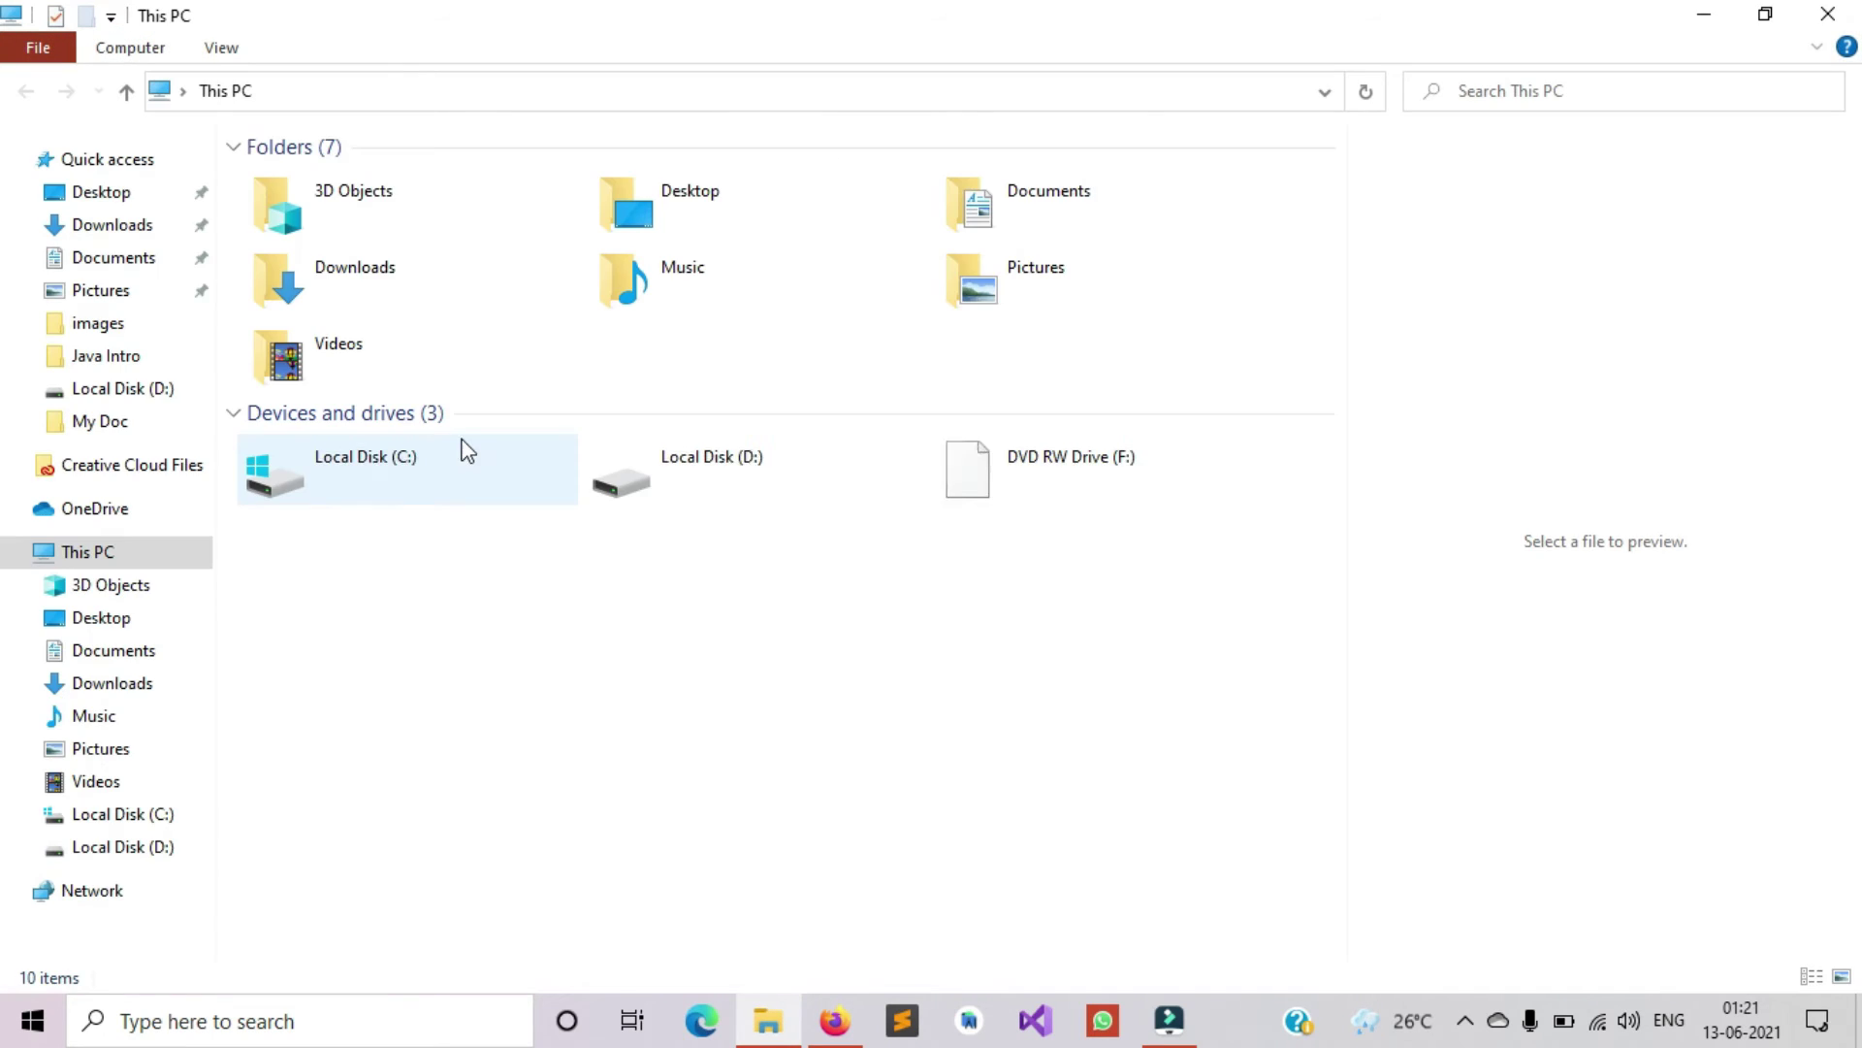
double_click(463, 454)
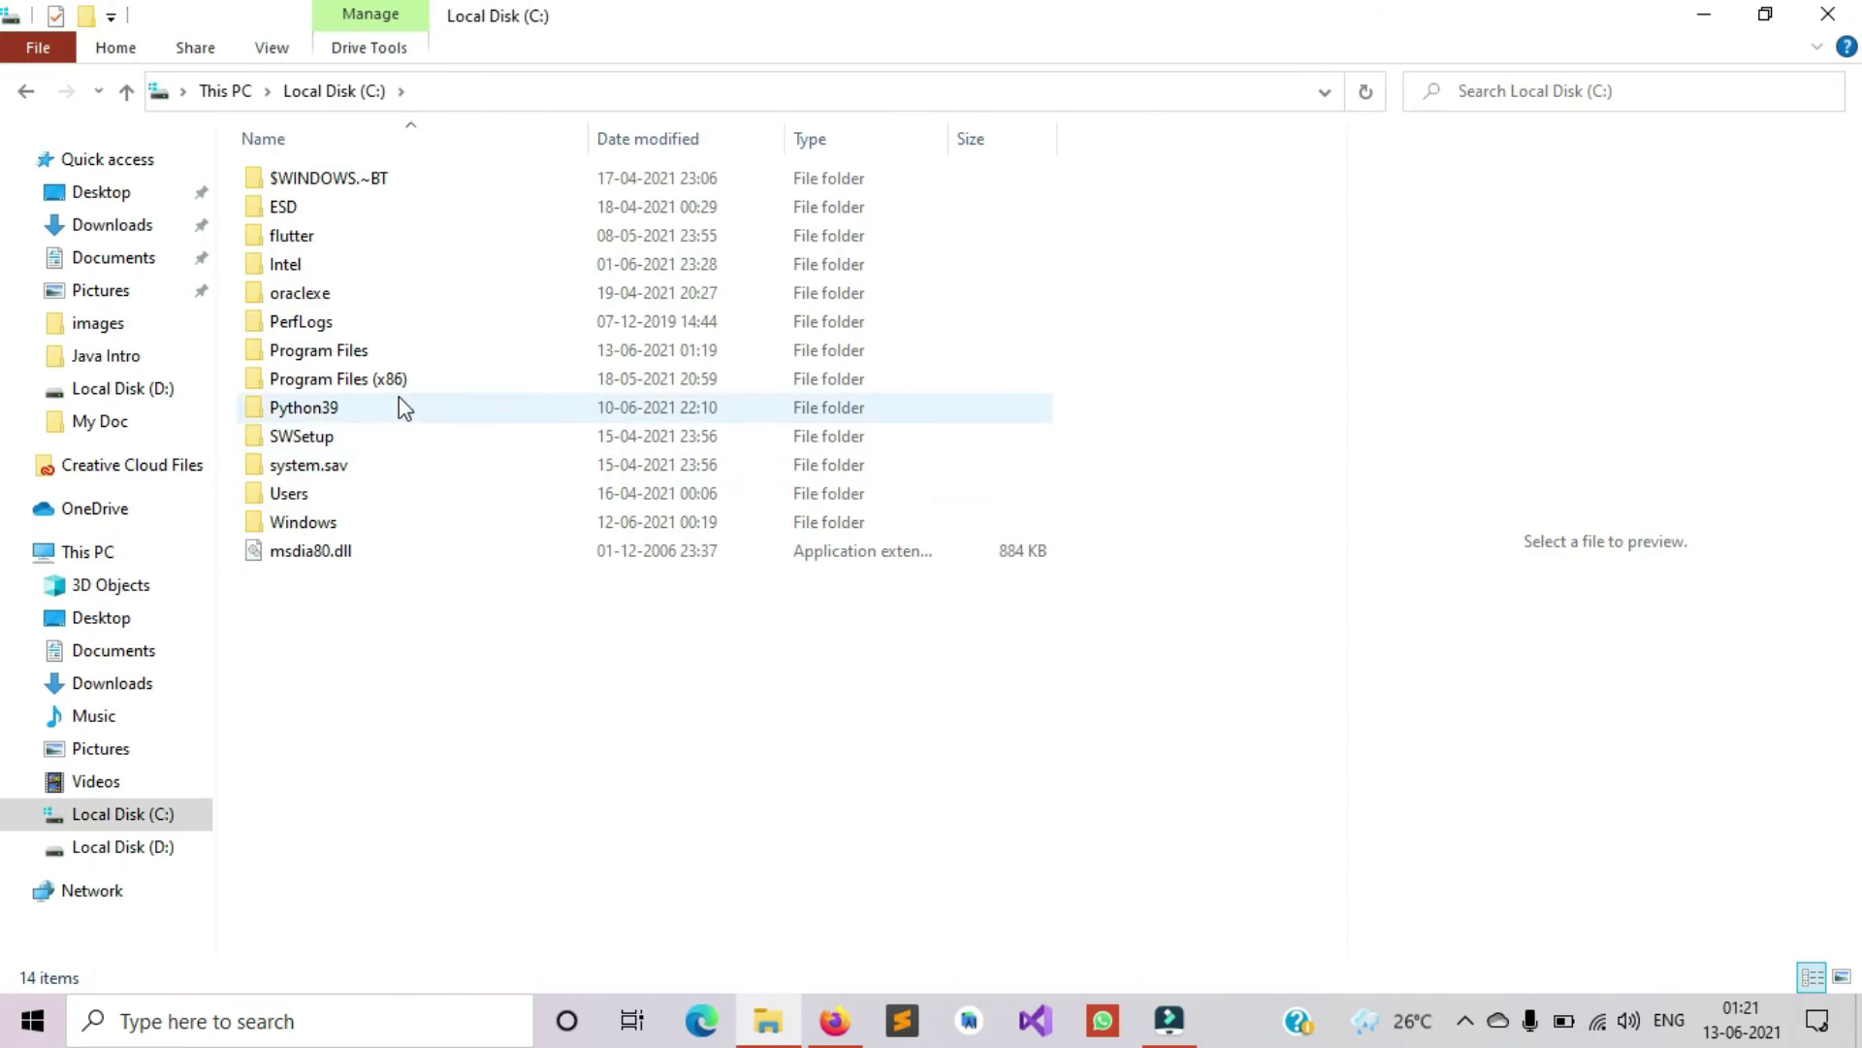
double_click(376, 355)
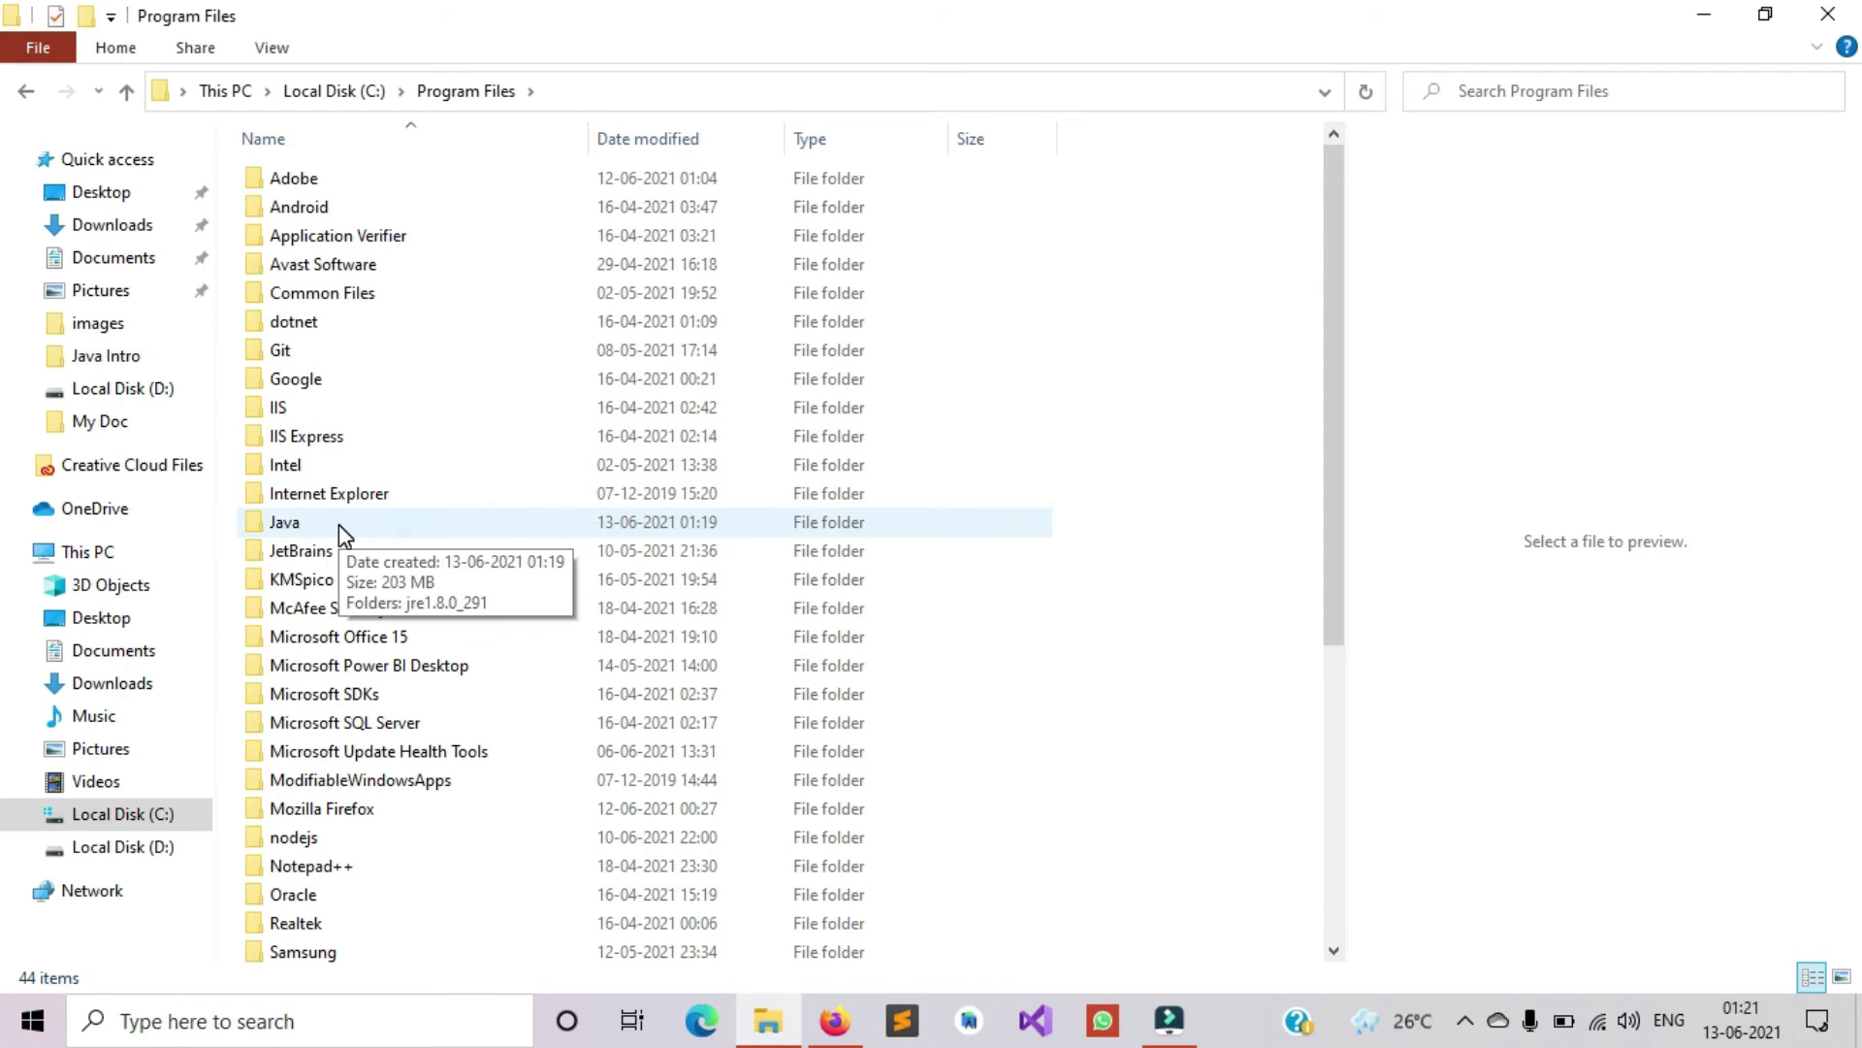
double_click(285, 522)
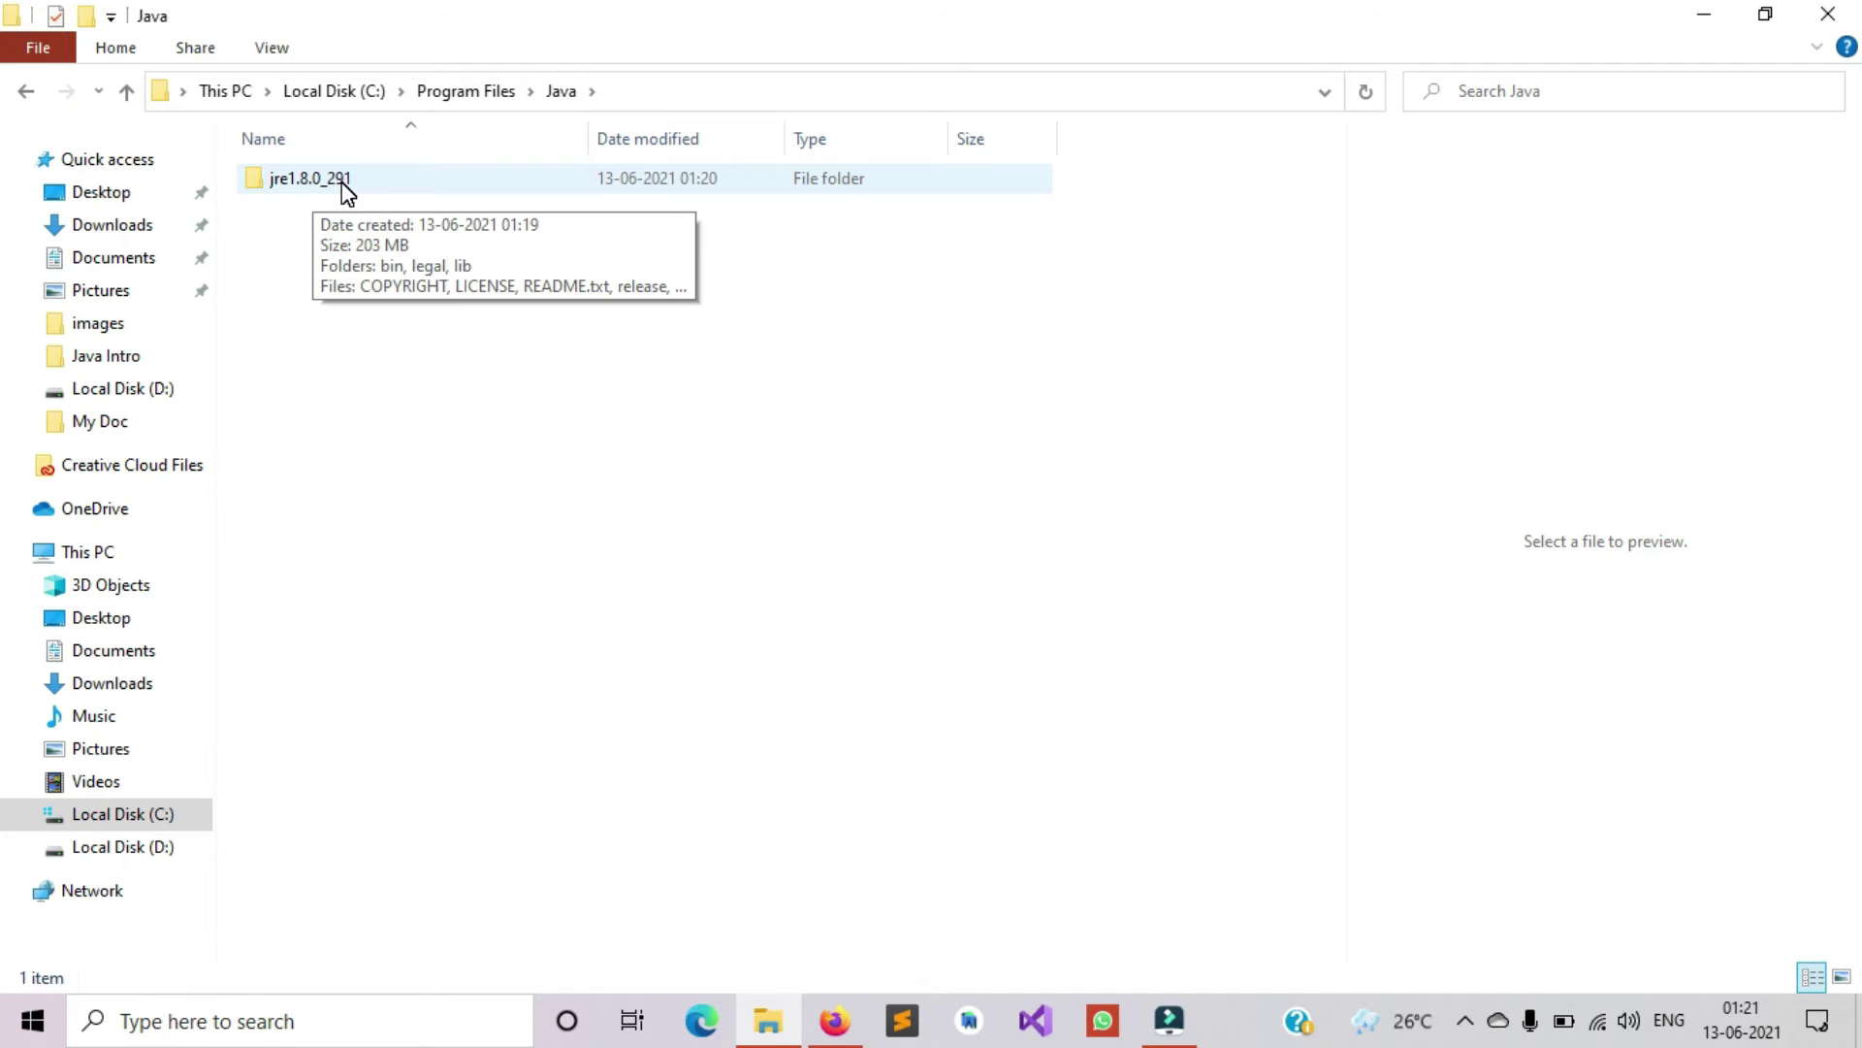
double_click(342, 182)
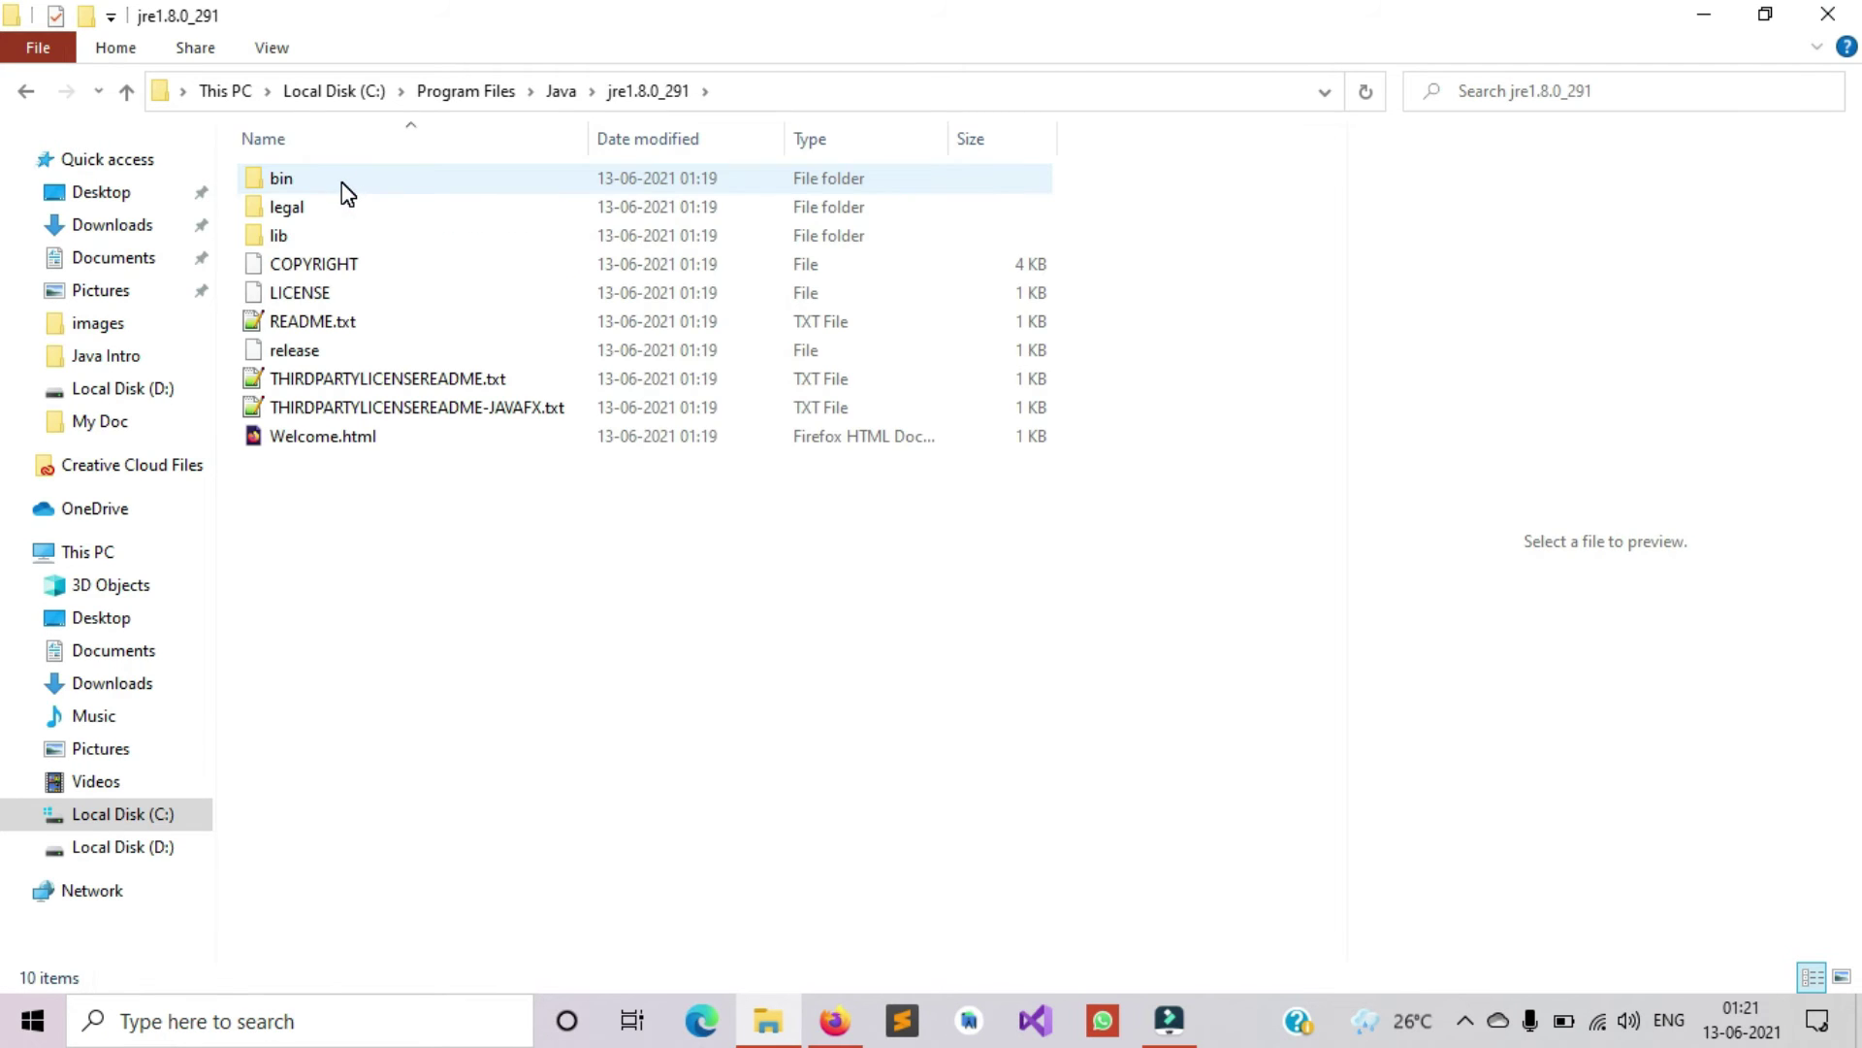
double_click(321, 184)
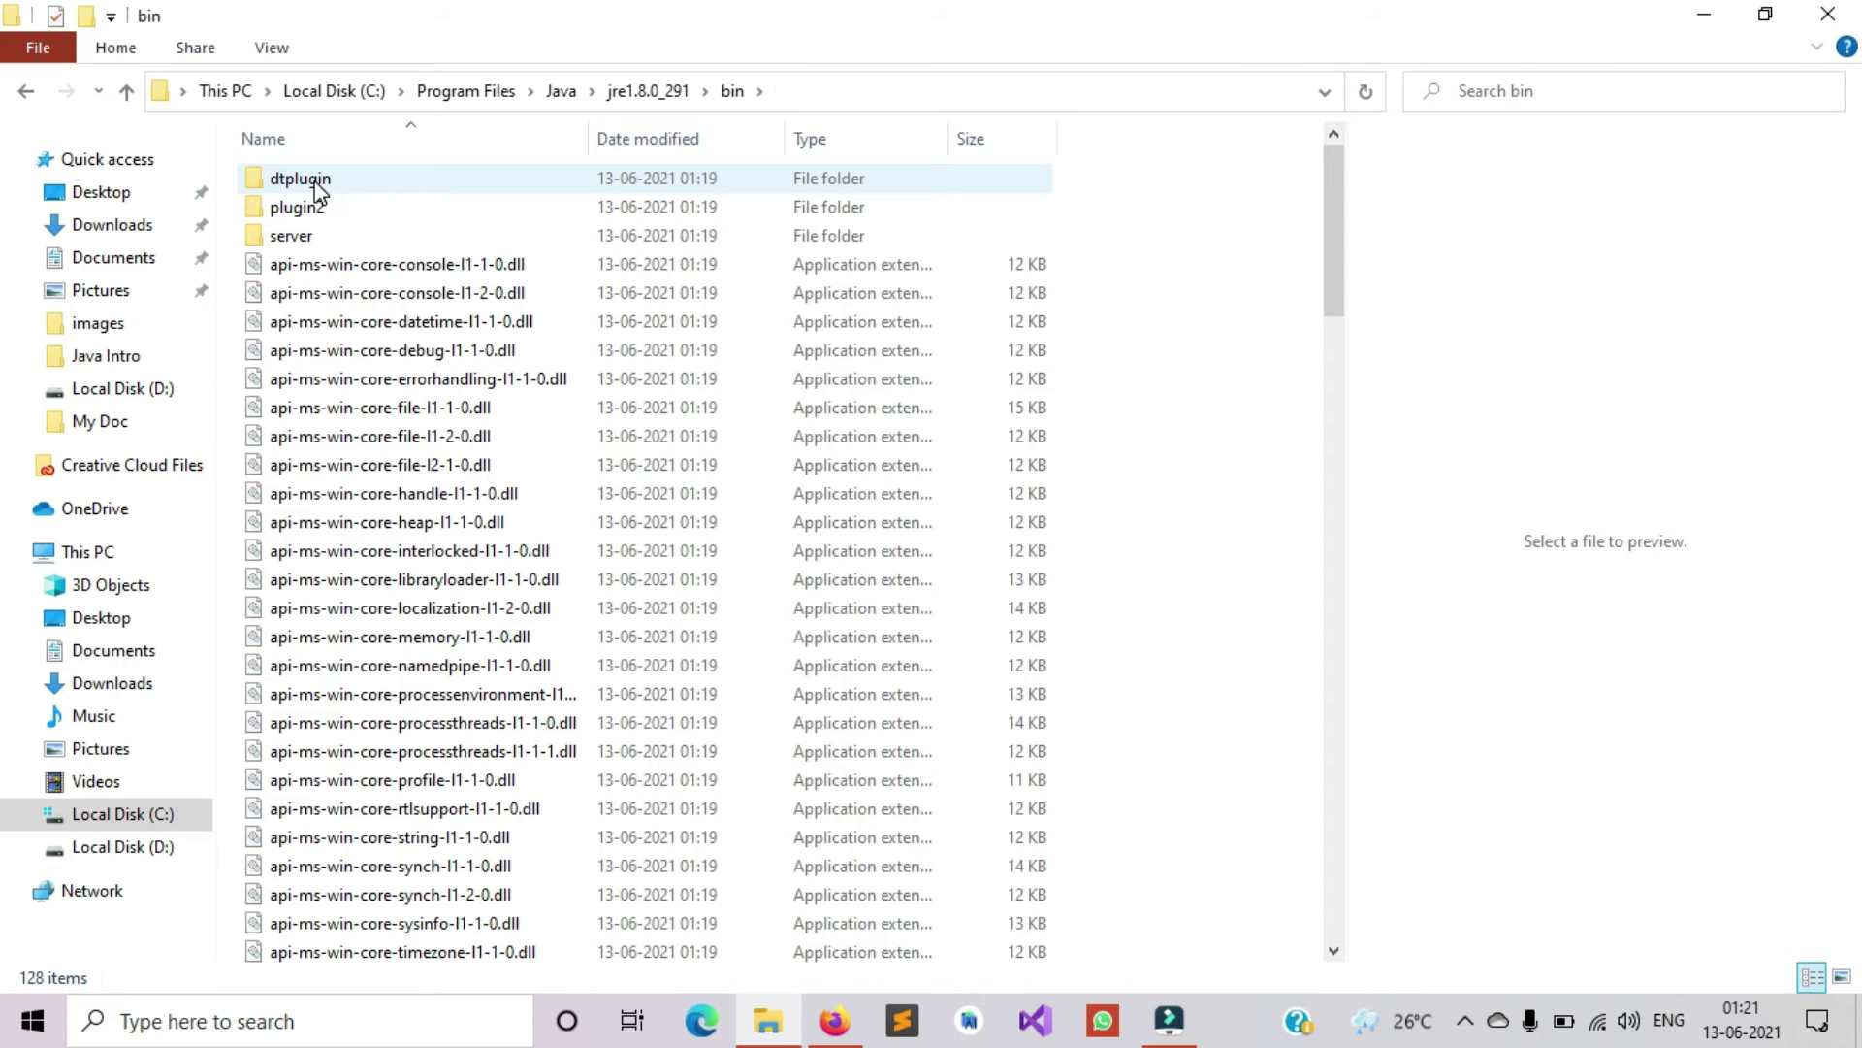
left_click(783, 91)
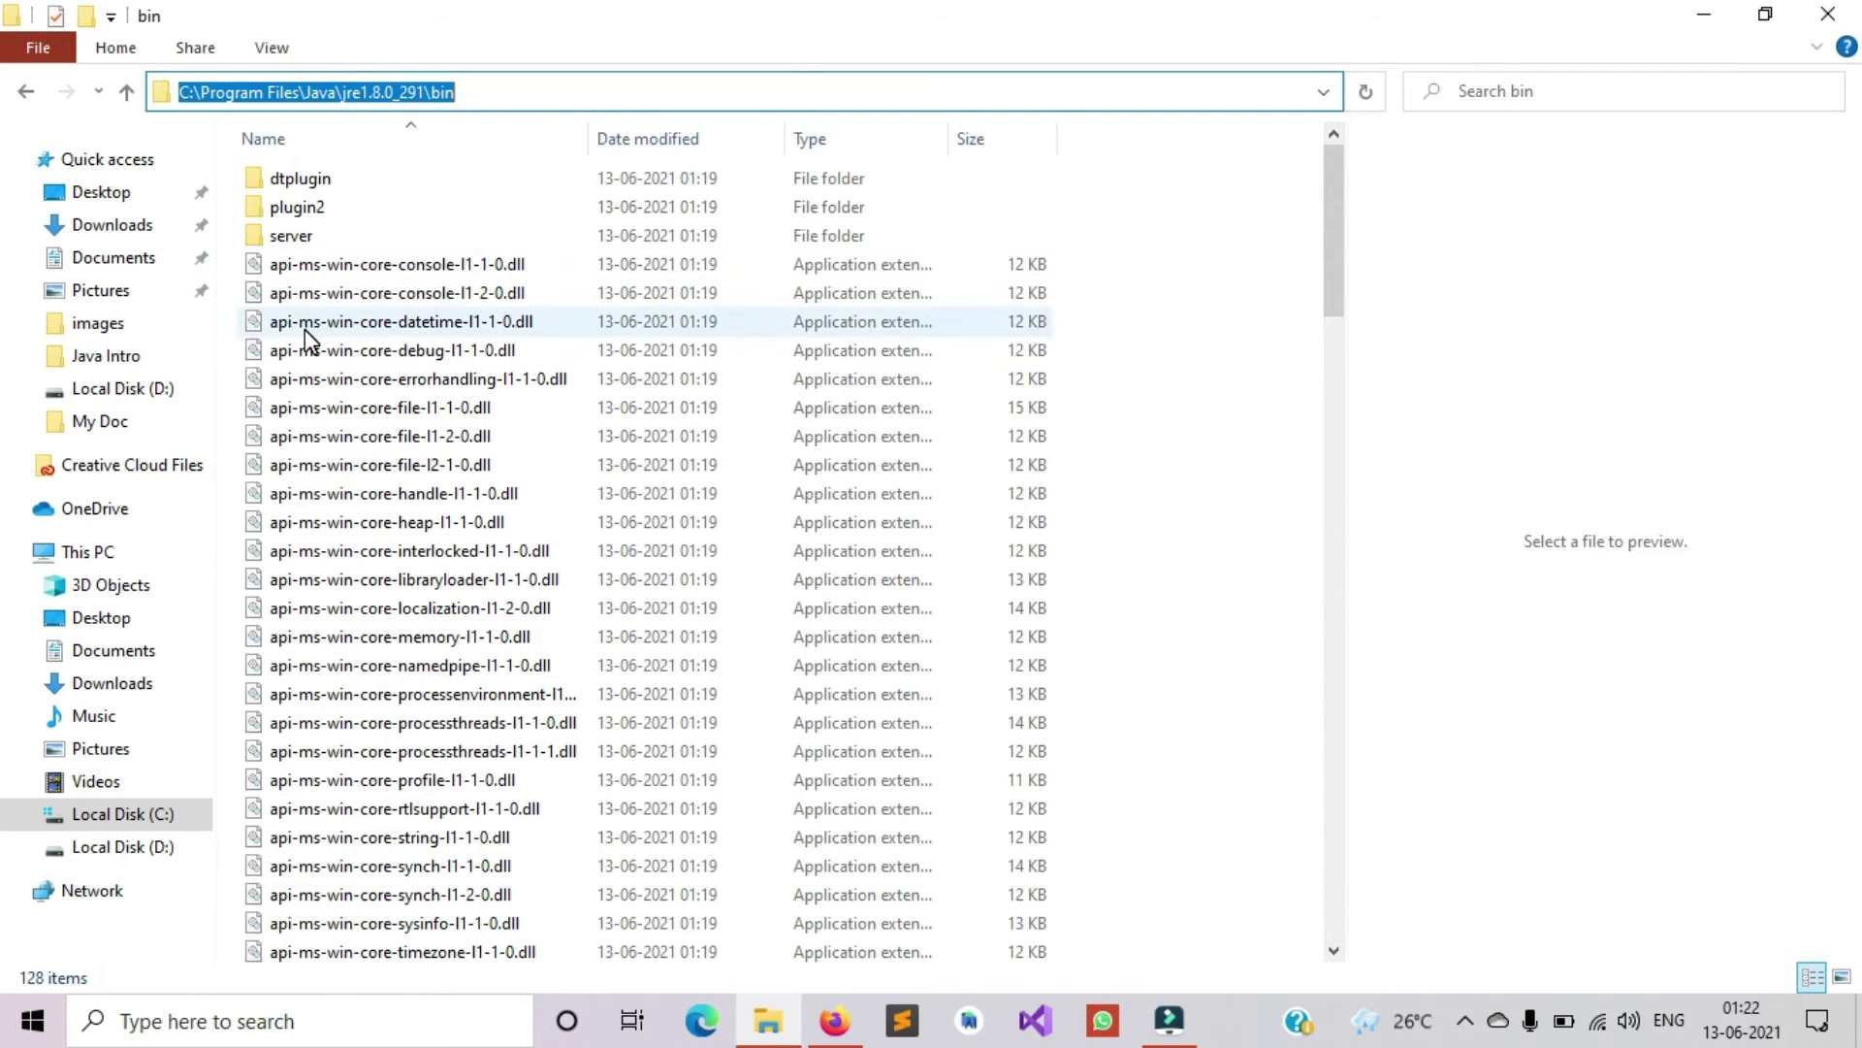
Open the Environment Variables dialog through the properties of This PC and its advanced system settings
right_click(95, 557)
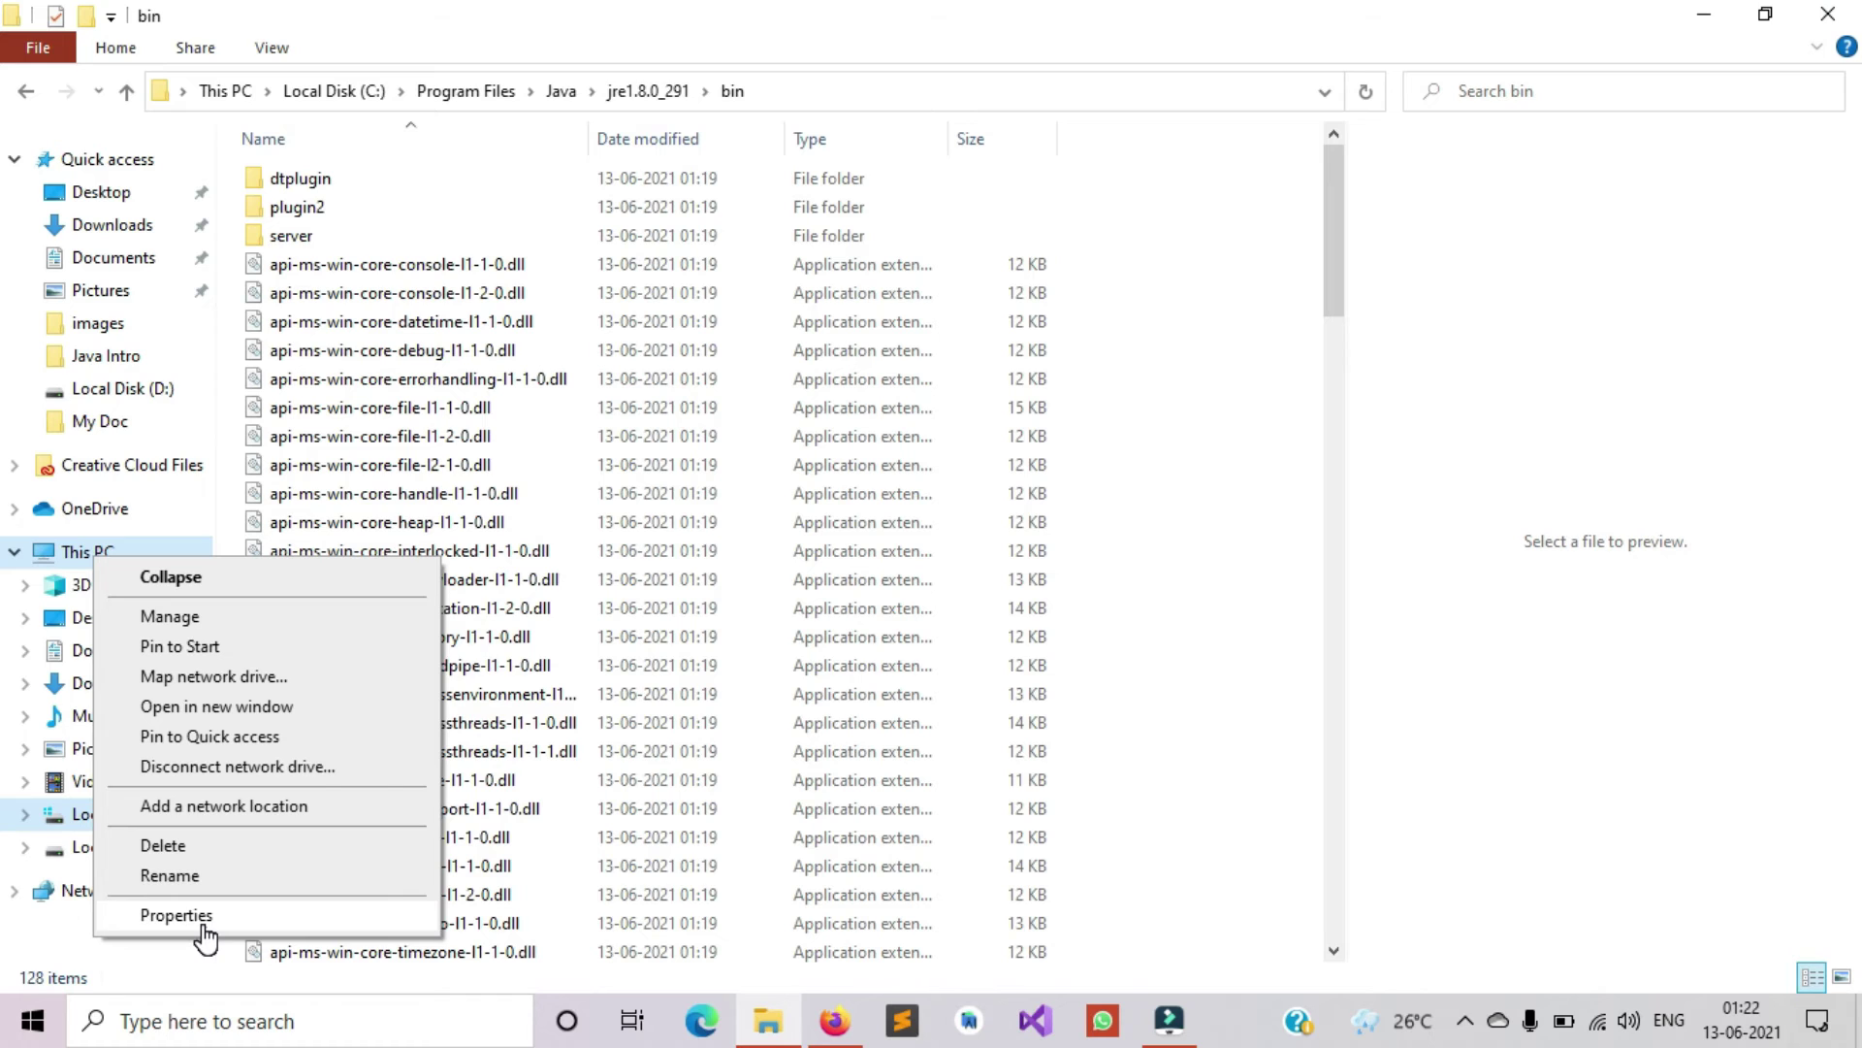
left_click(176, 915)
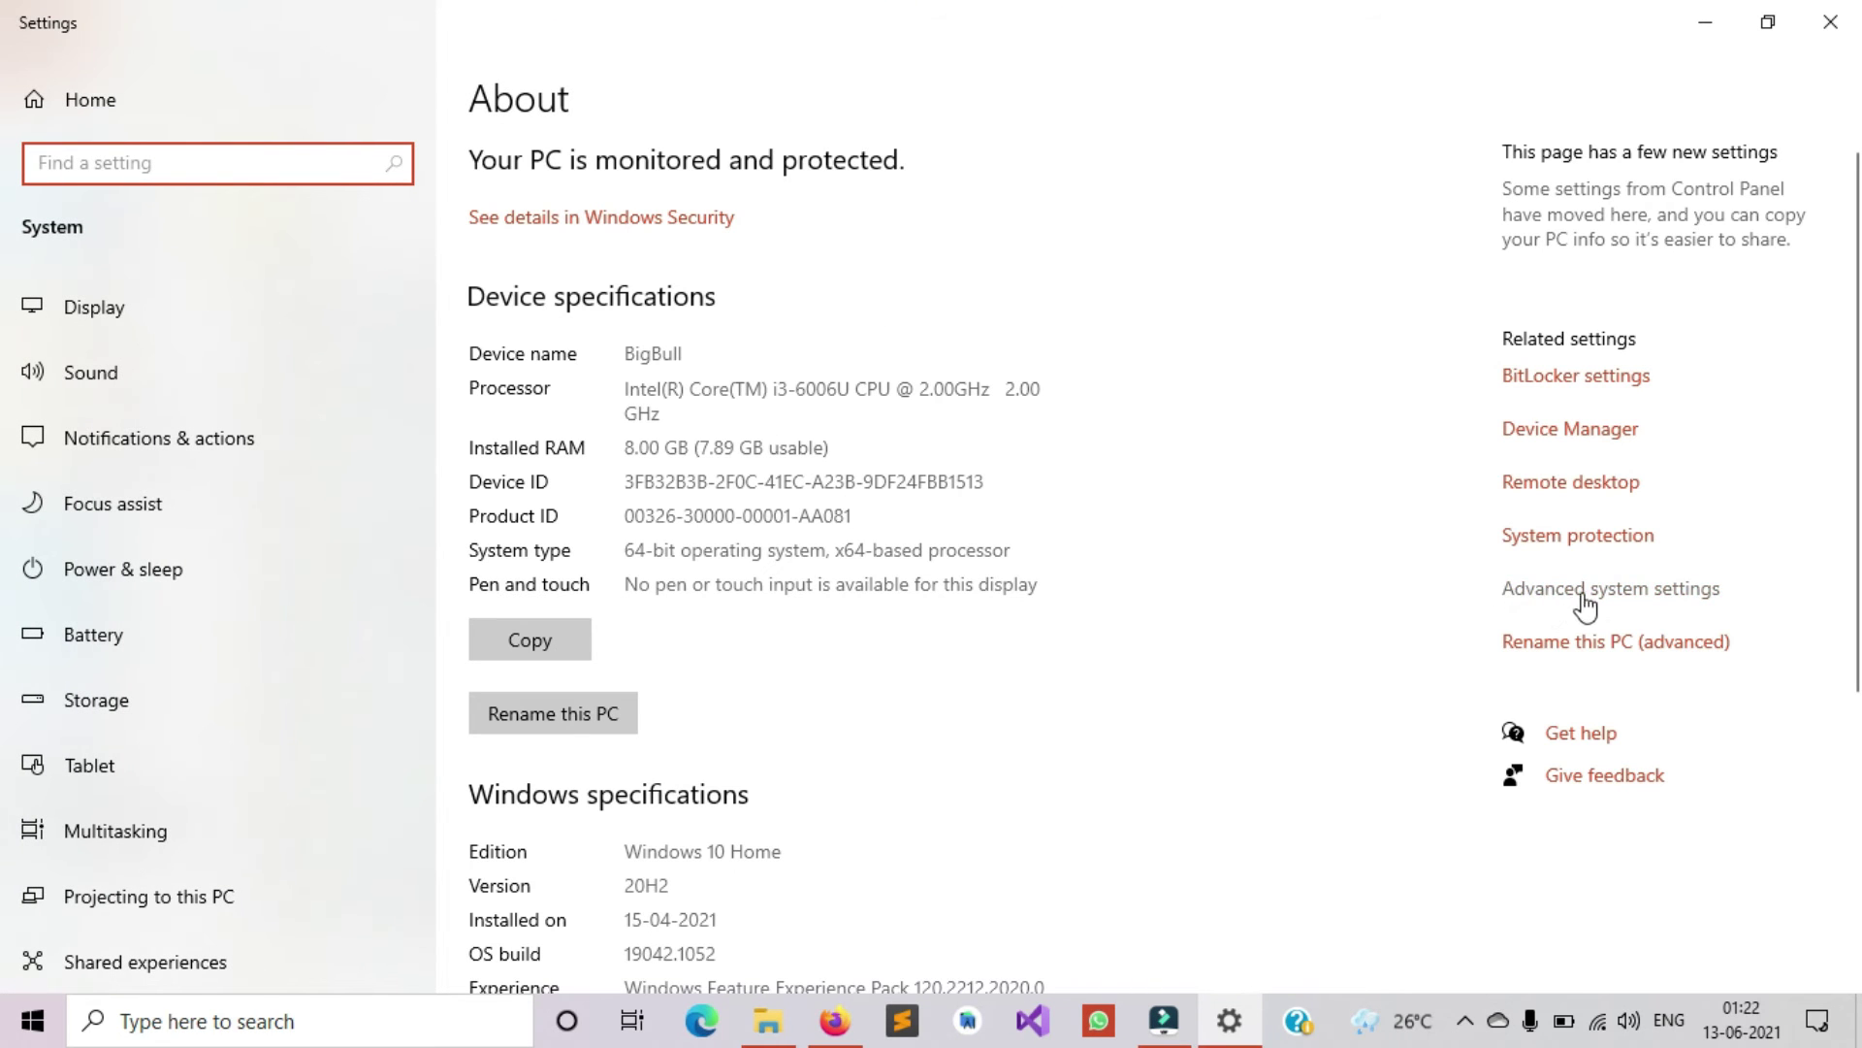
left_click(1646, 598)
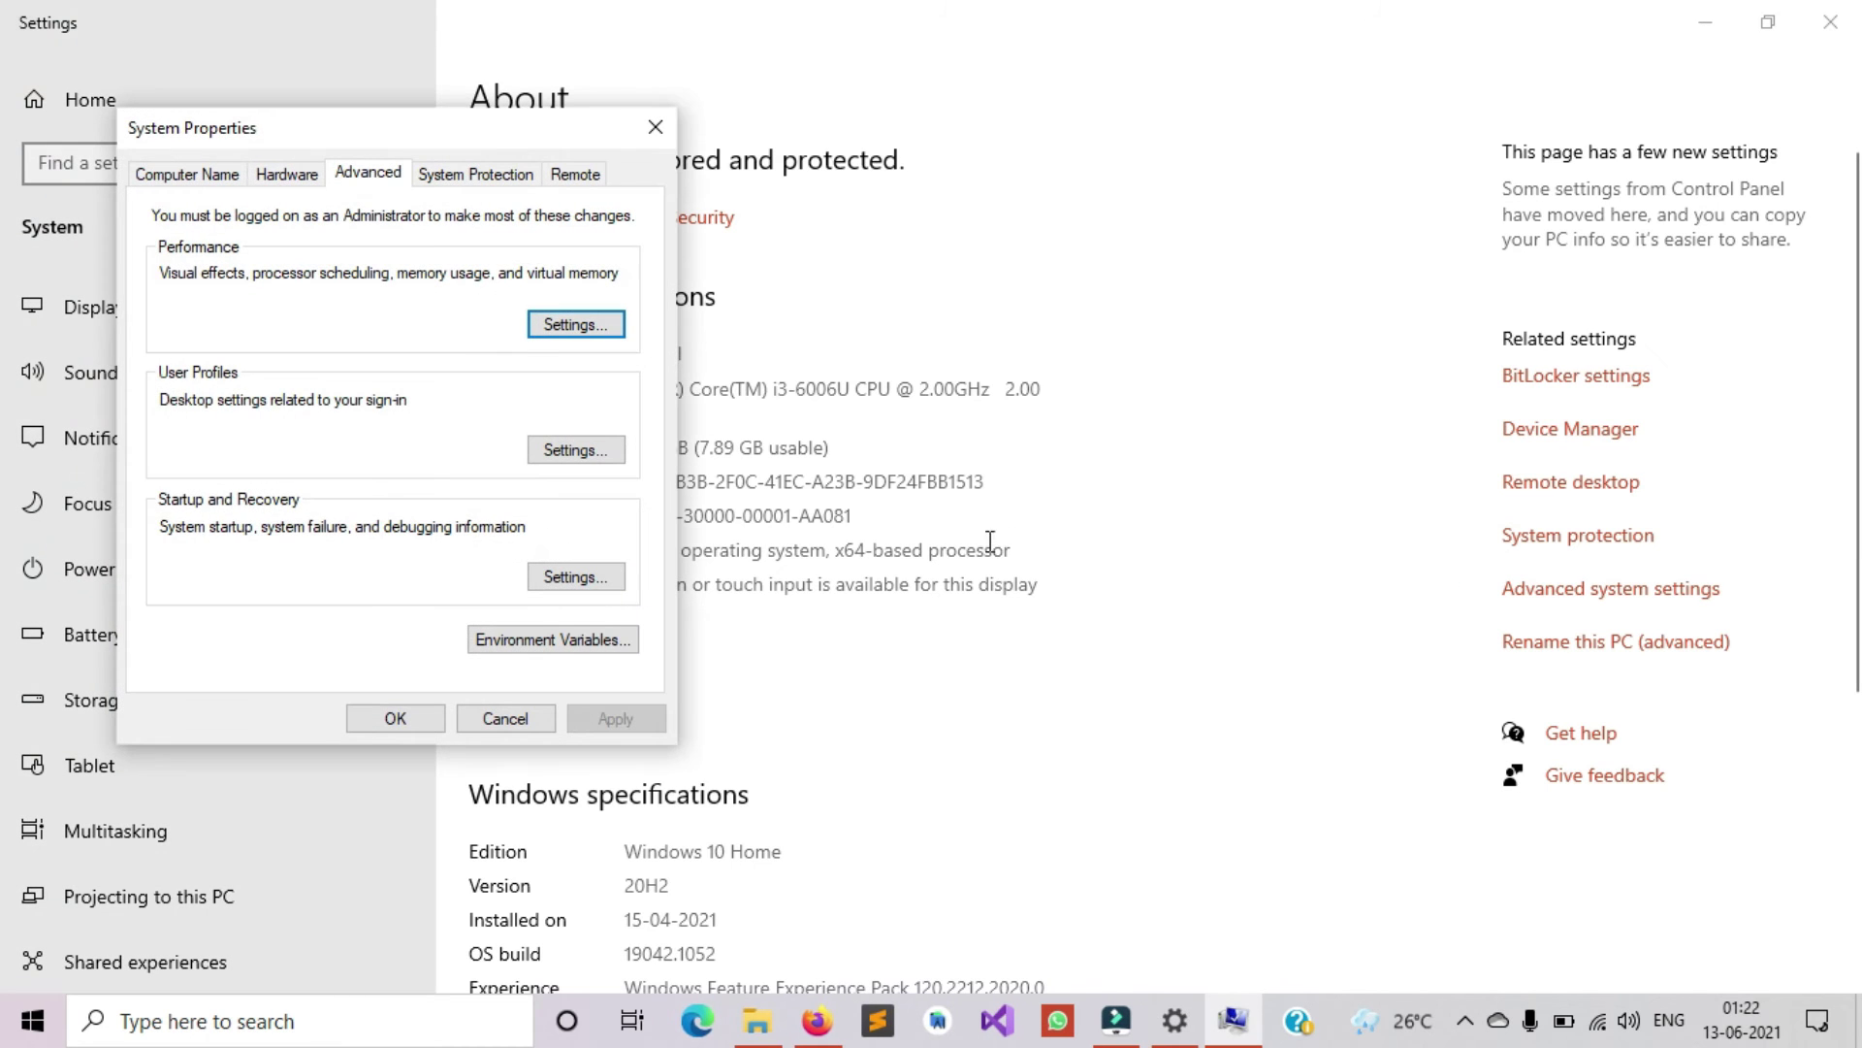
left_click(550, 640)
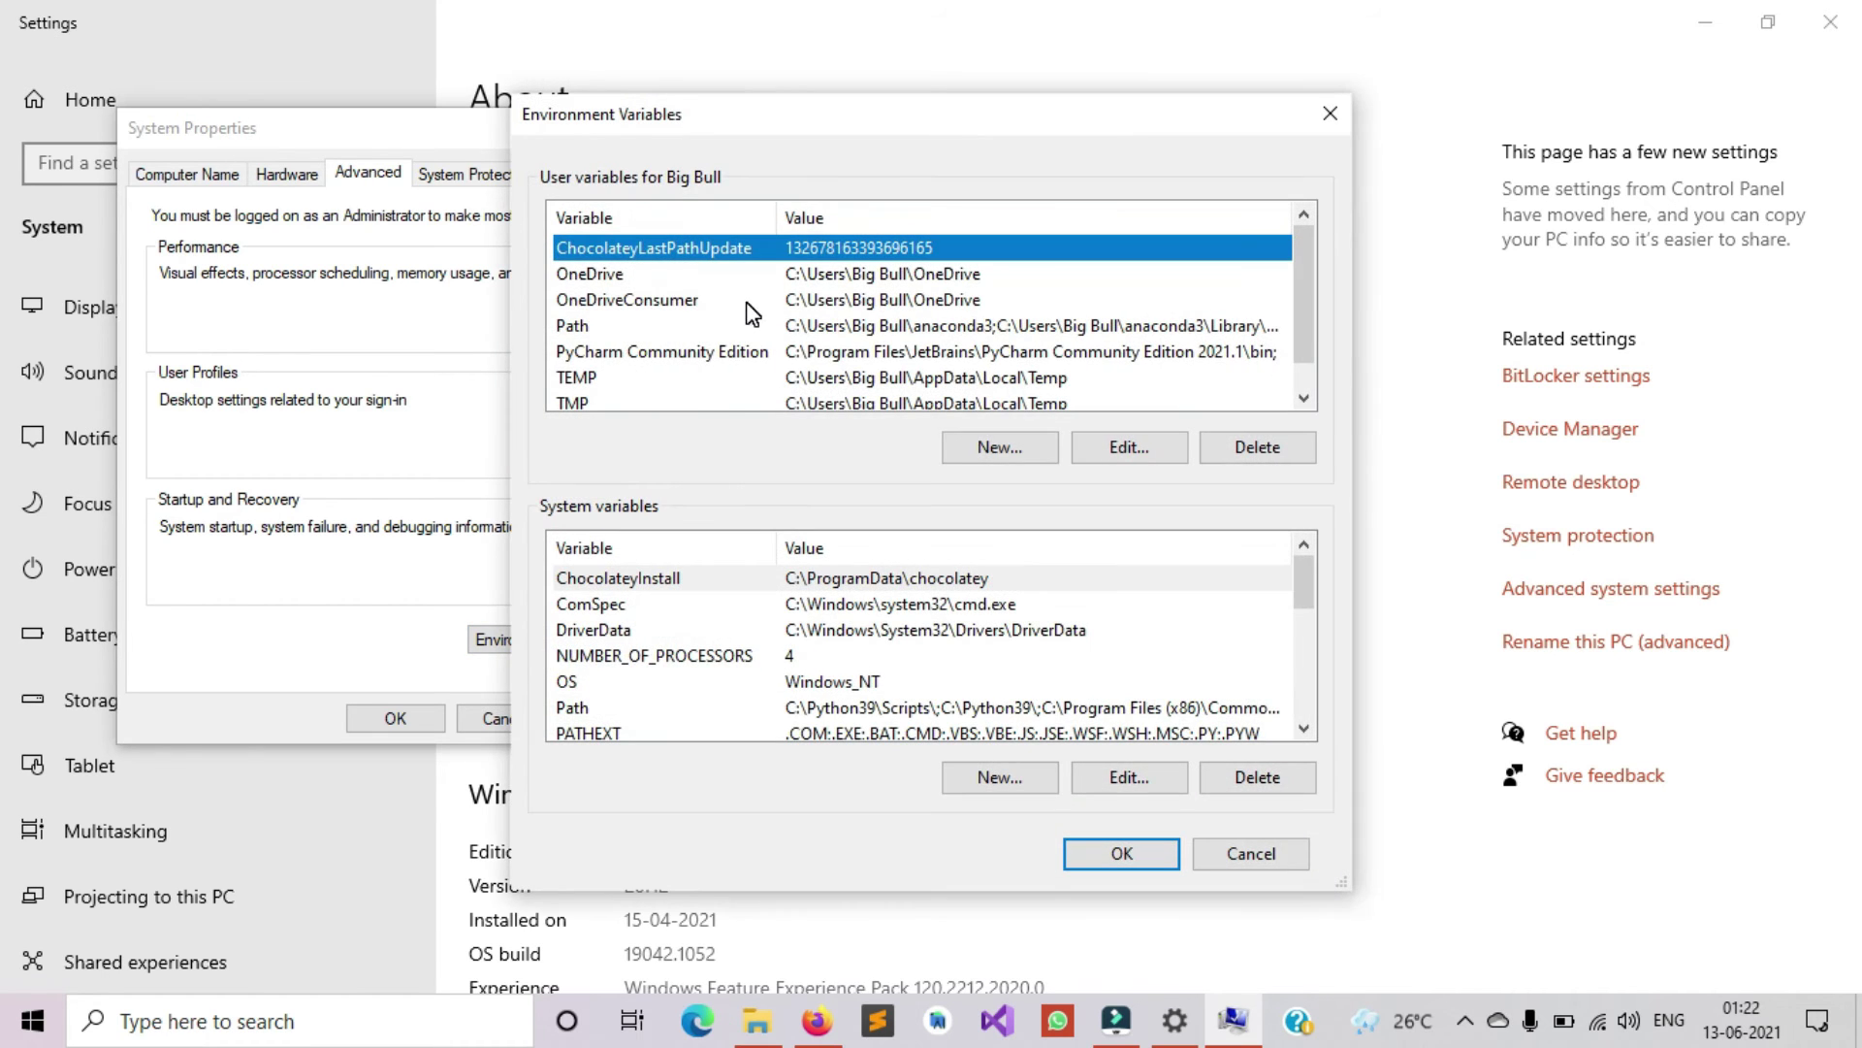
Add C:\Program Files\Java\jre1.8.0_291\bin as a new entry in the user Path variable and accept the edited list
left_click(682, 330)
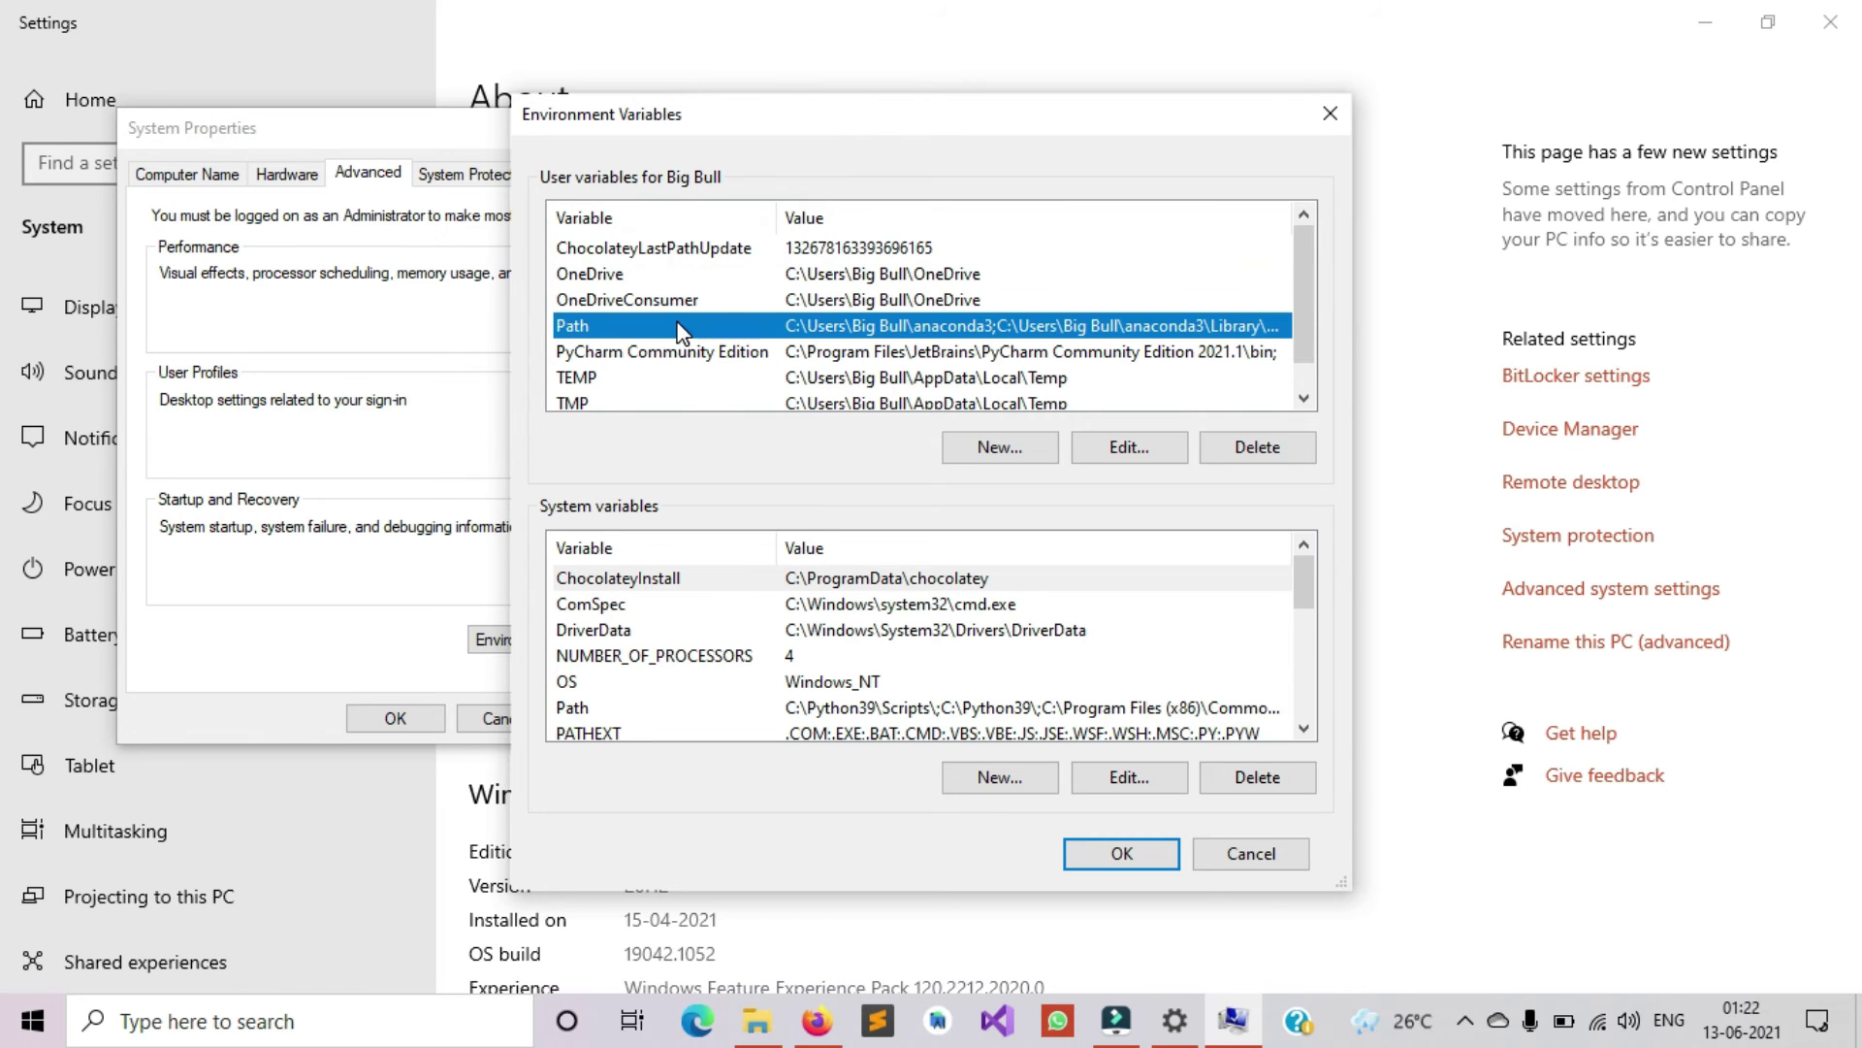
left_click(1133, 452)
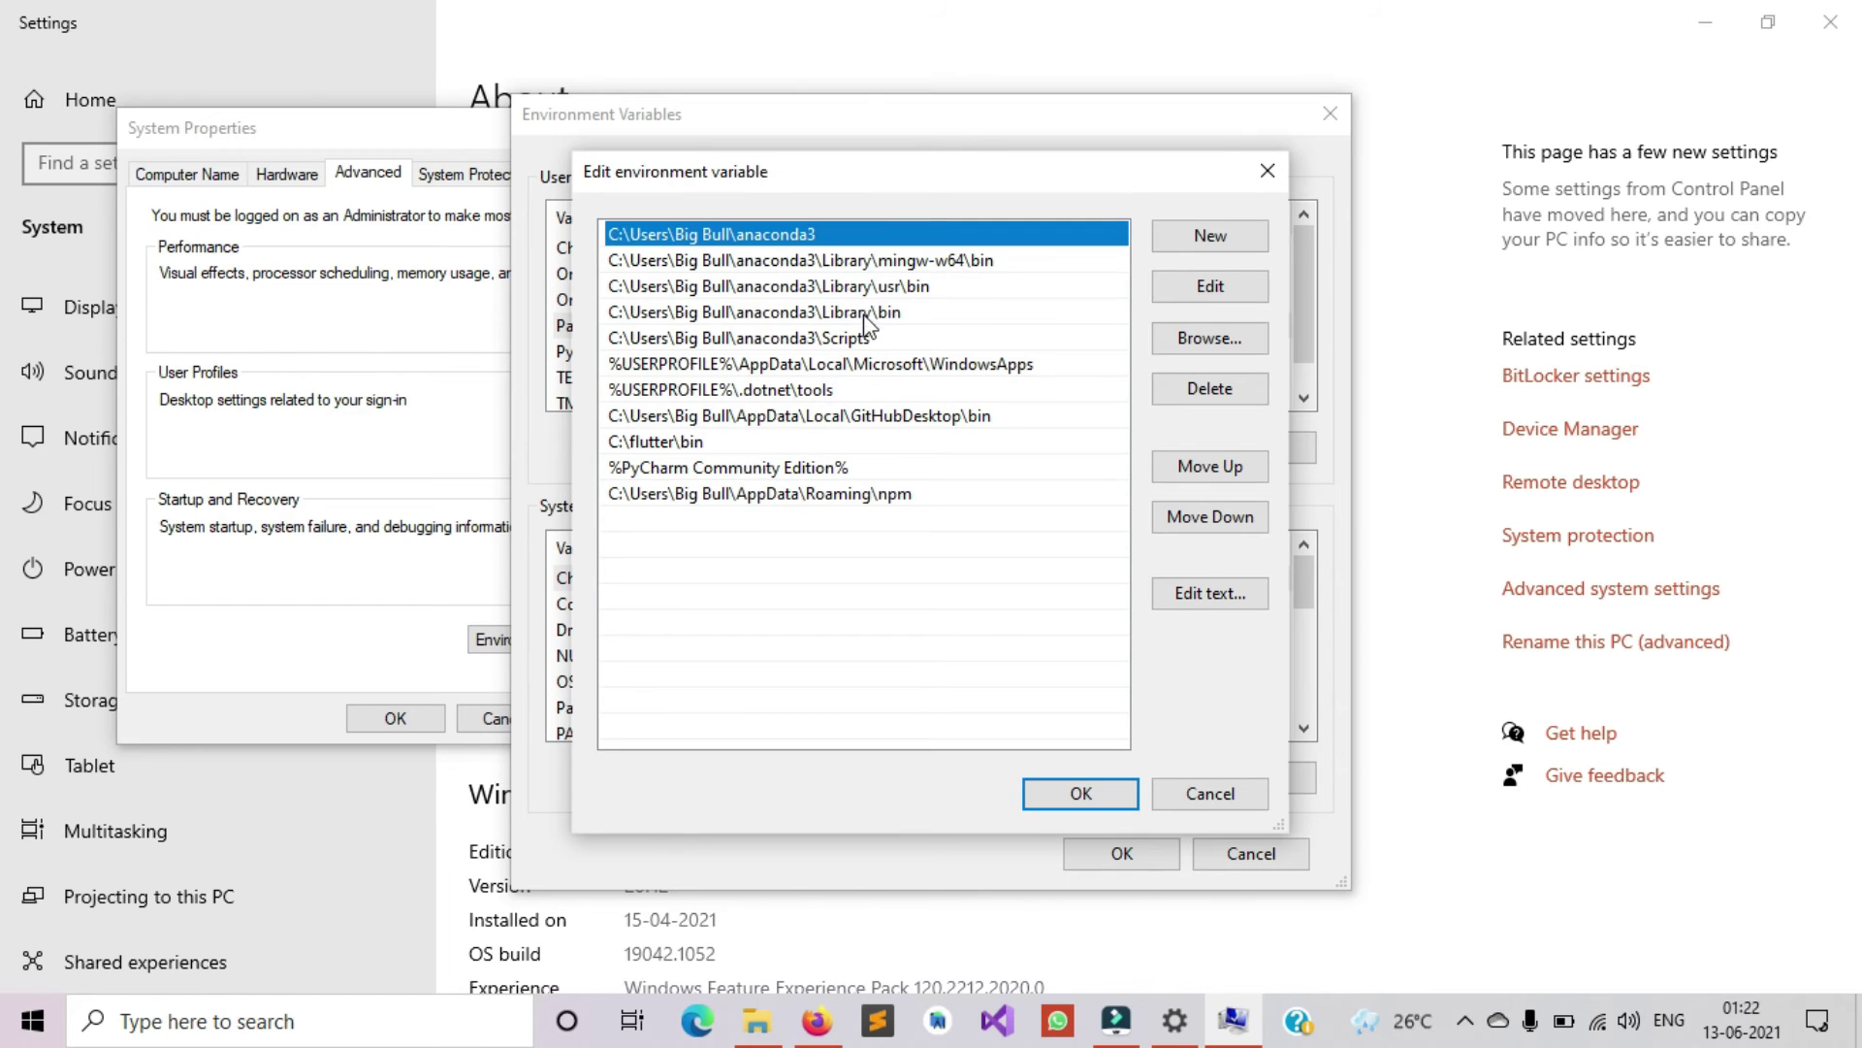
left_click(826, 533)
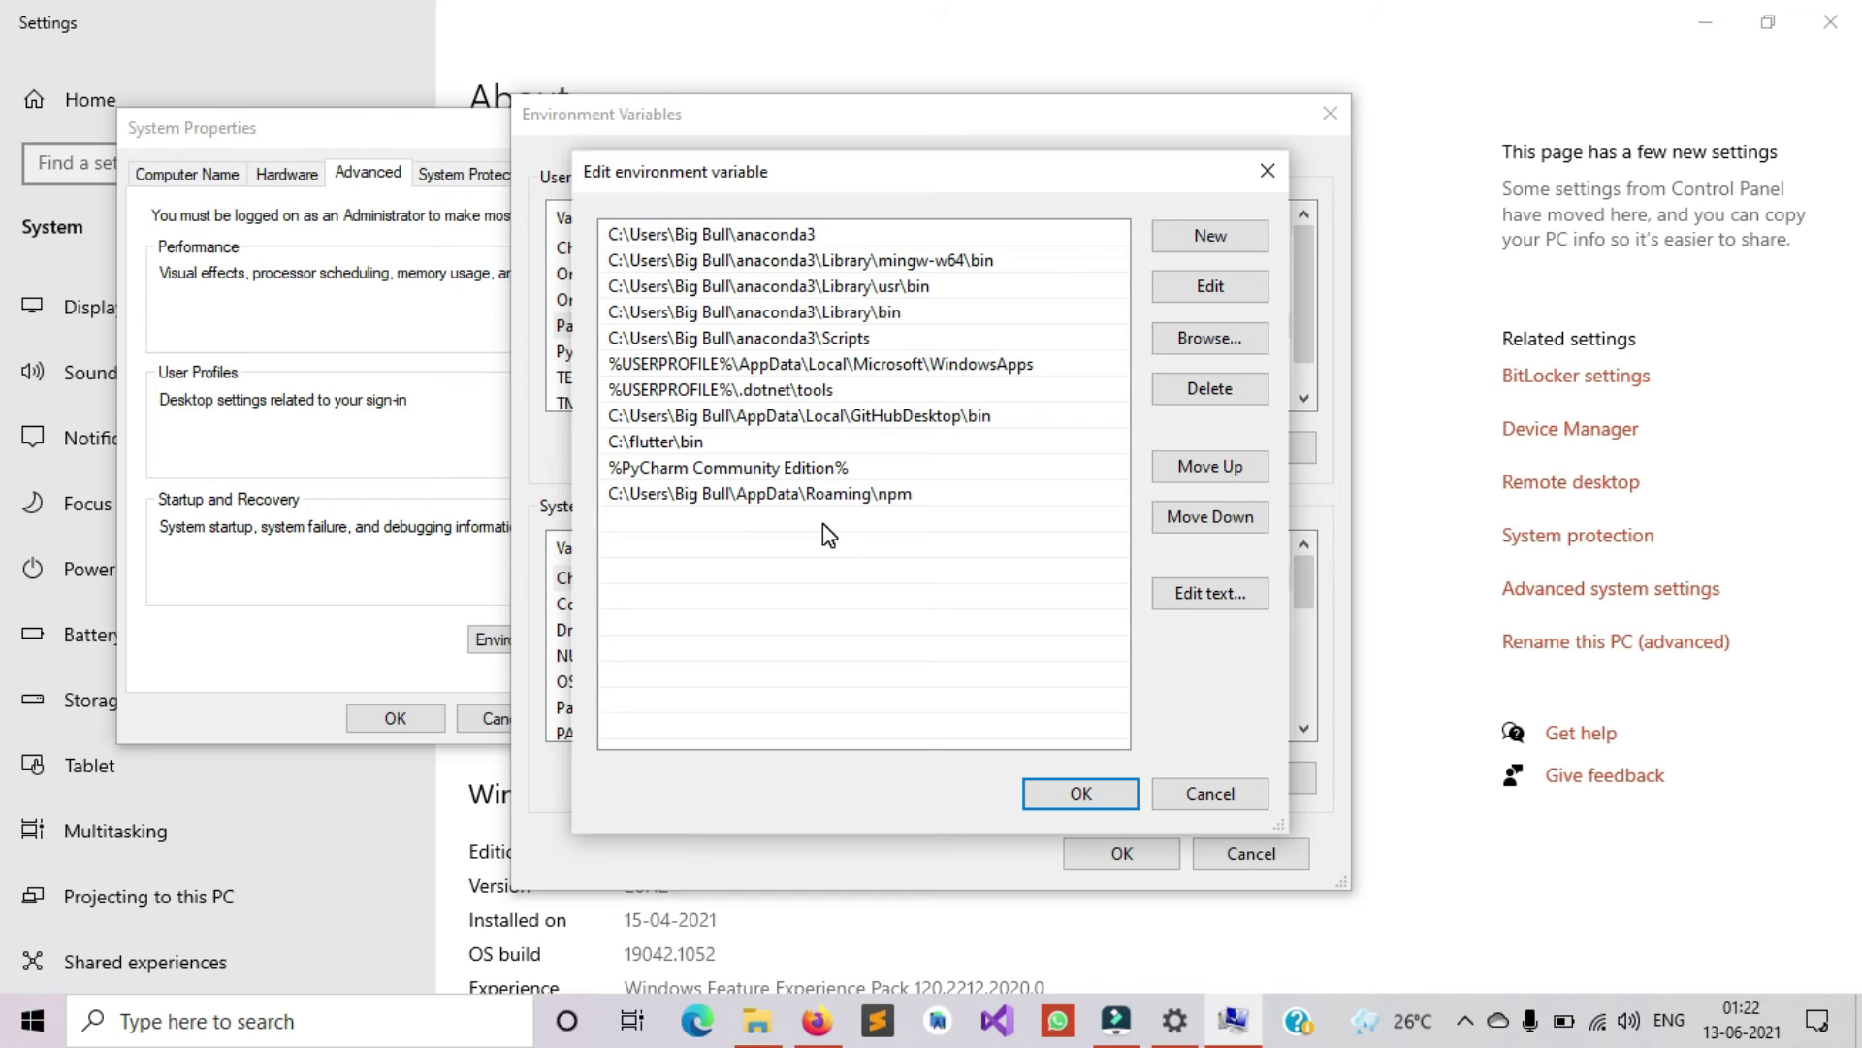
left_click(1209, 243)
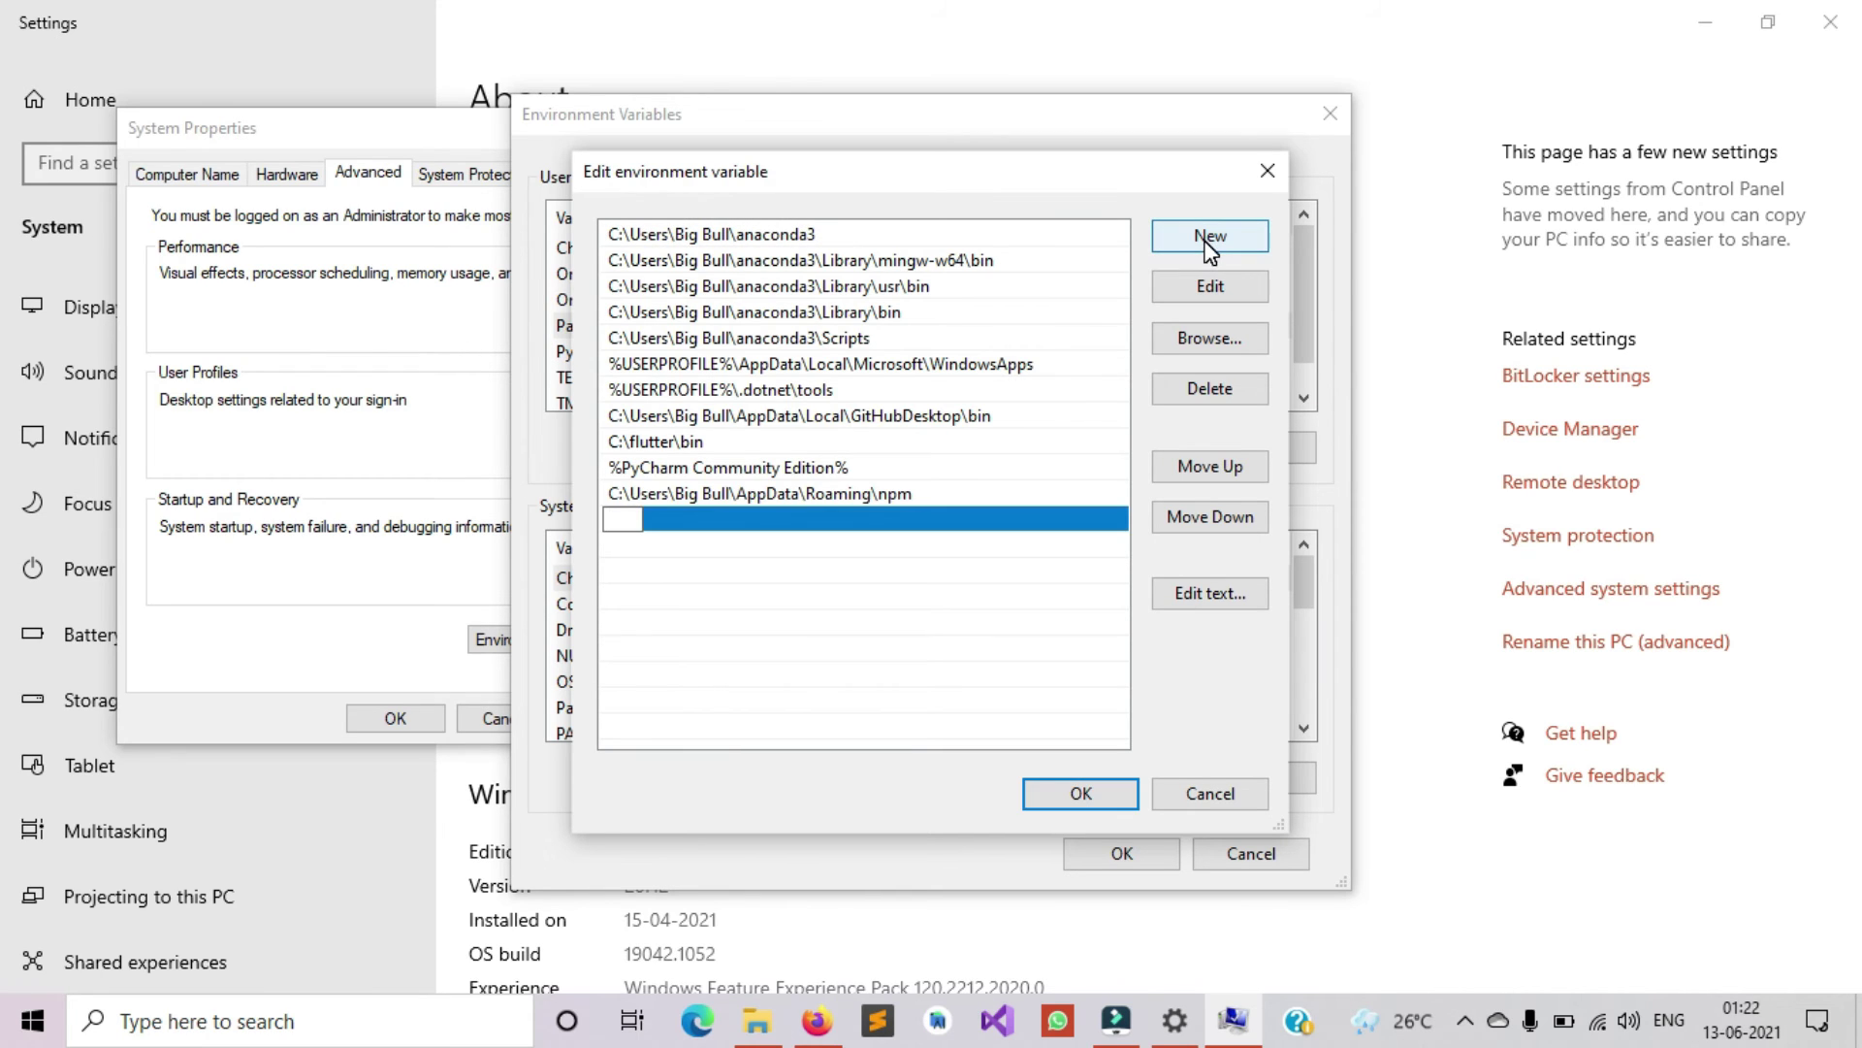
type("C:\\Program Files\\Java\\jre1.8.0_291\\bin")
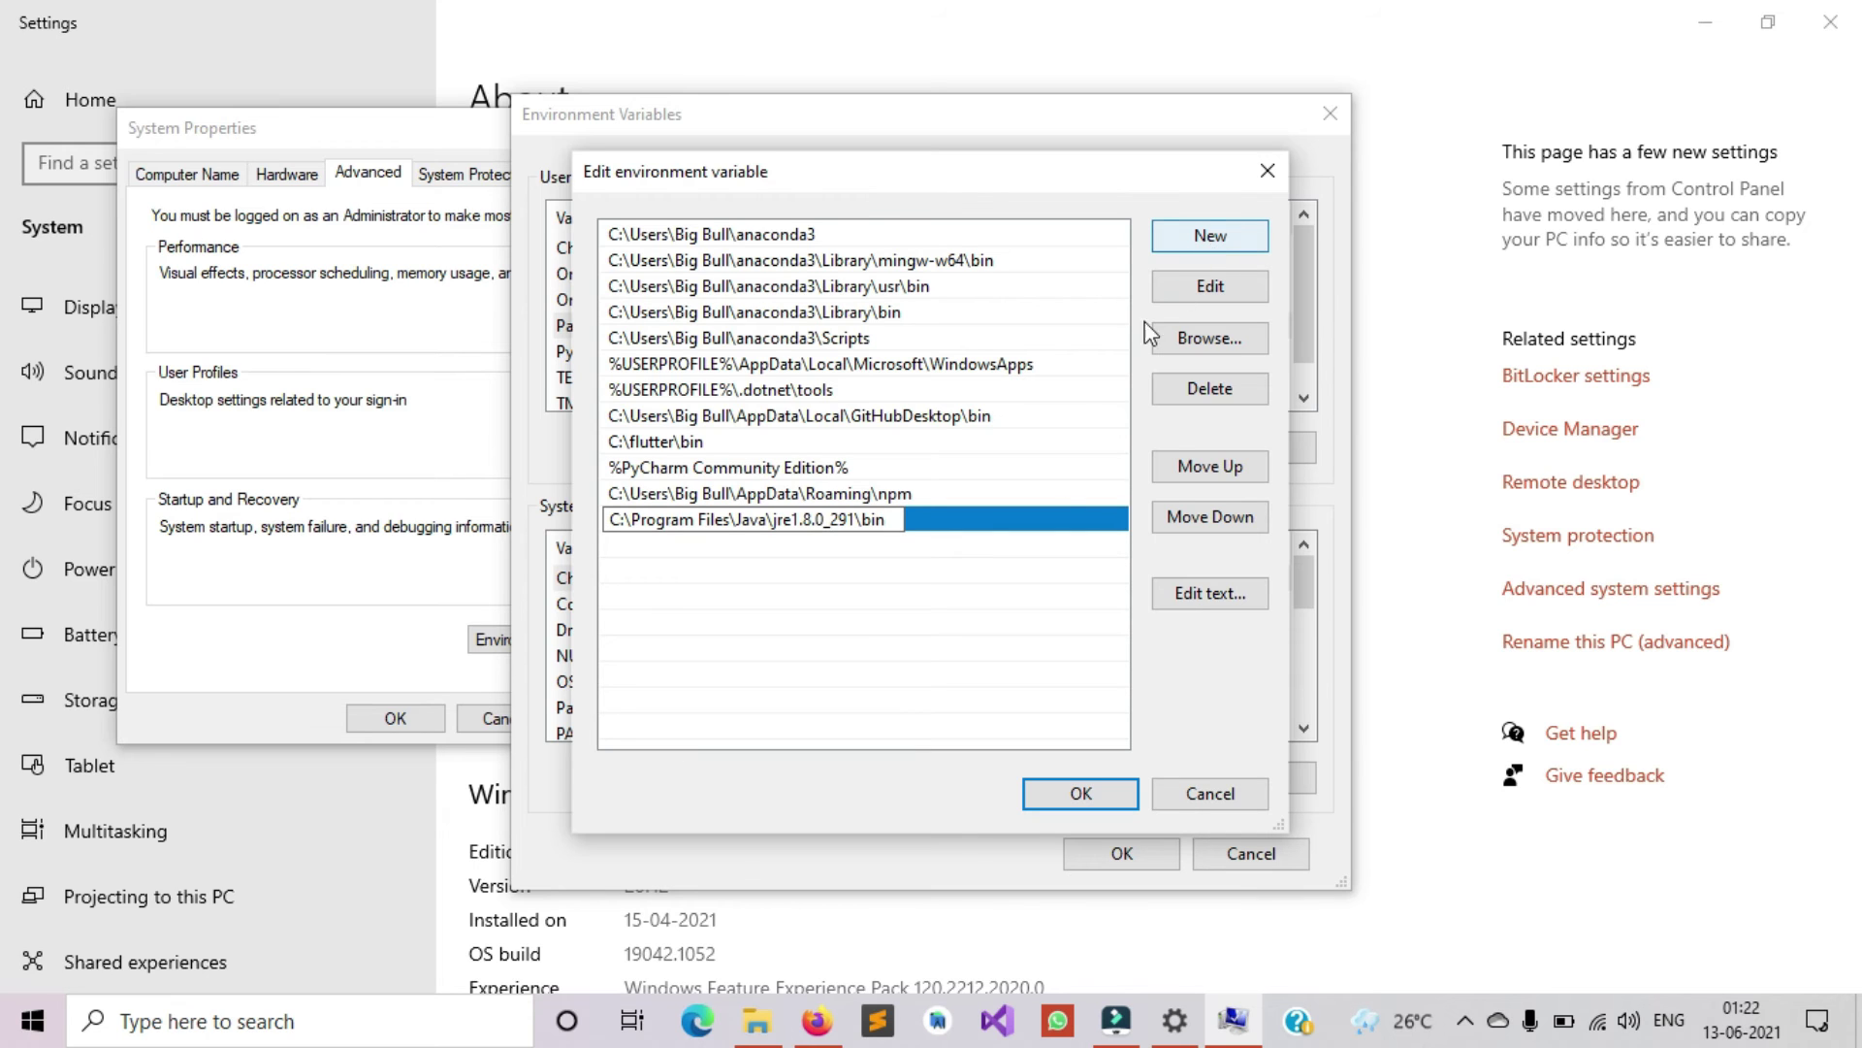
left_click(1103, 795)
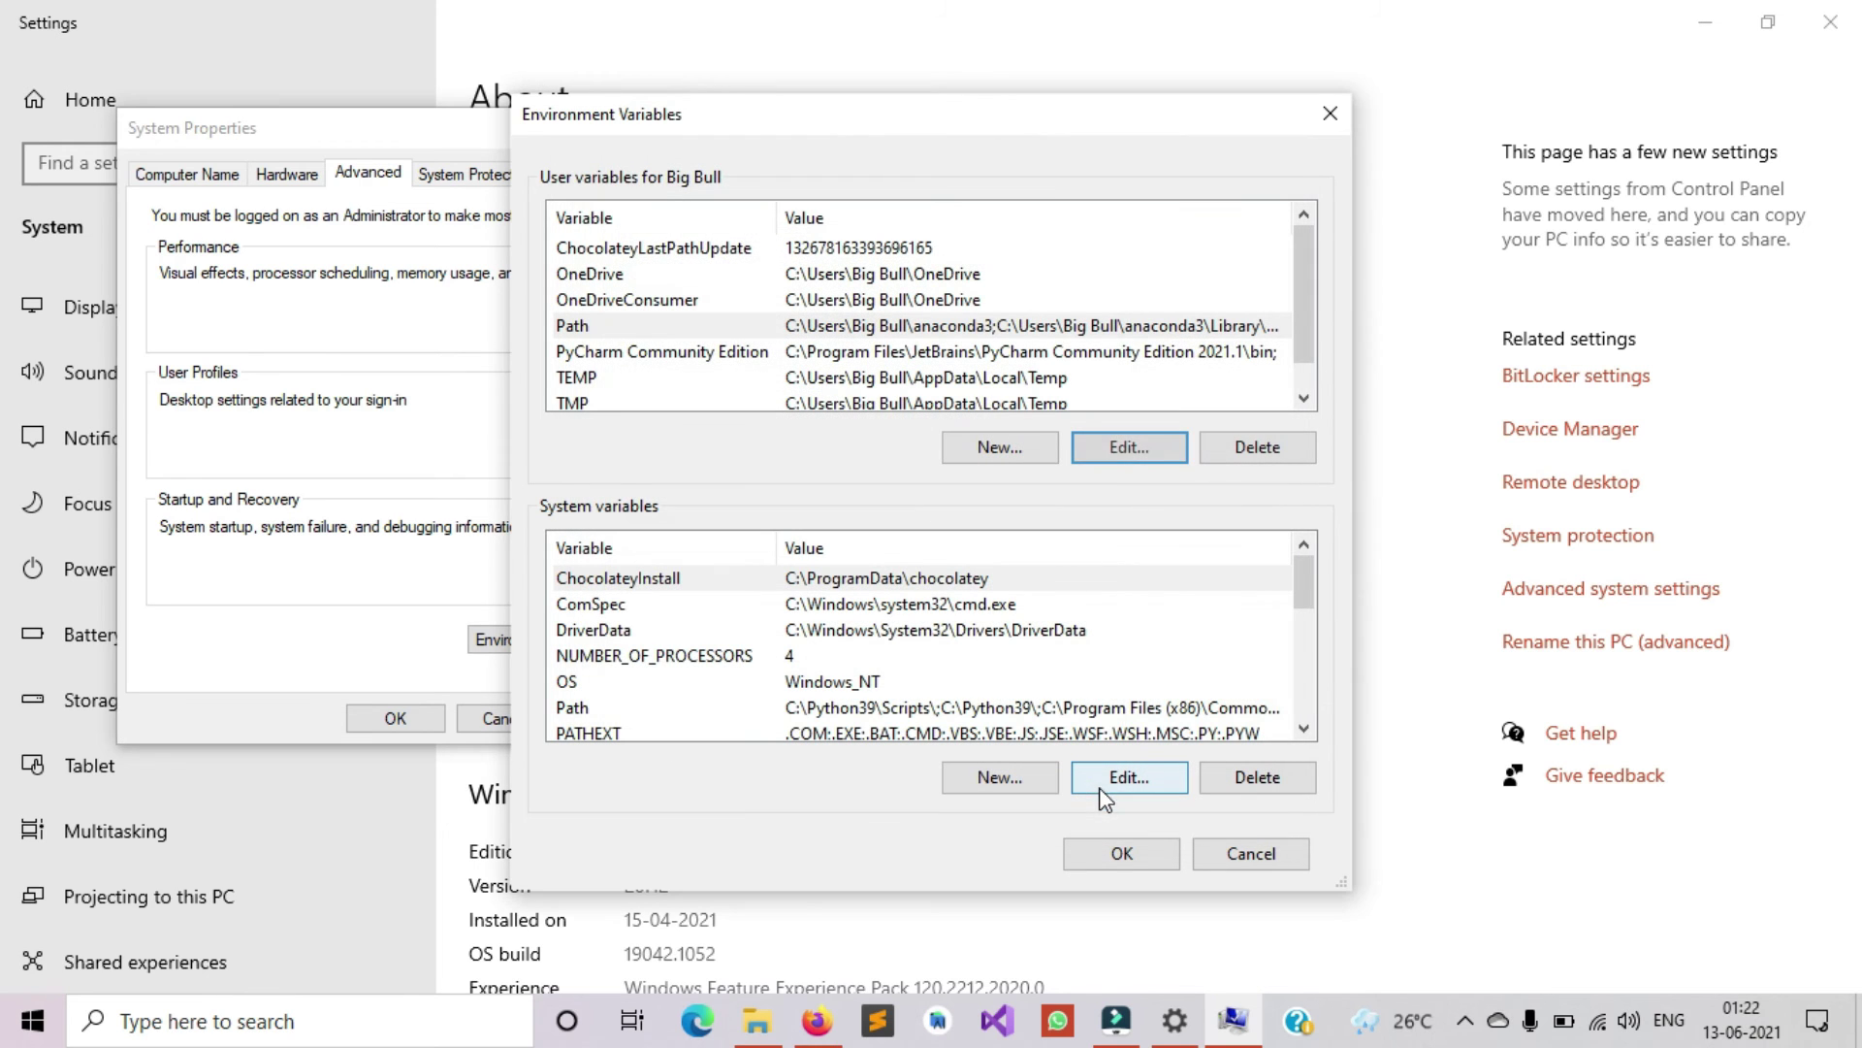
Confirm the Environment Variables and System Properties dialogs, and close the Settings and File Explorer windows
left_click(1132, 852)
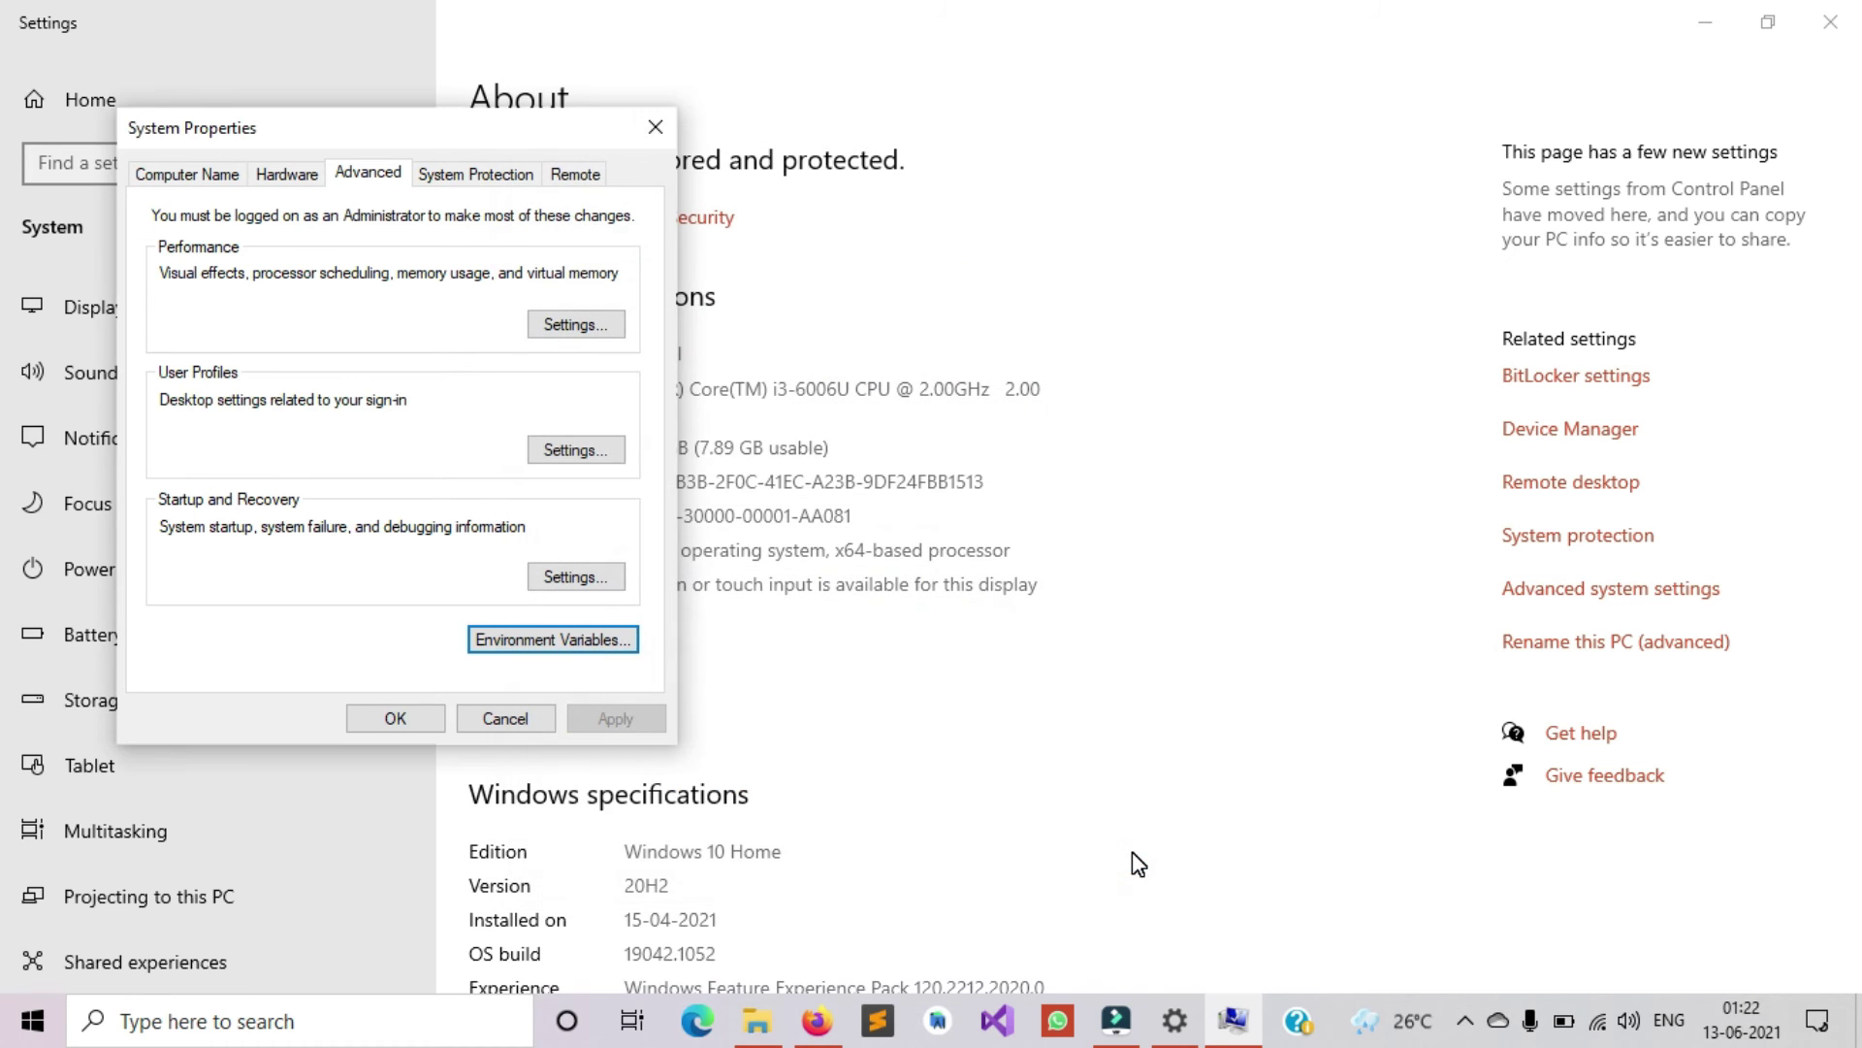
left_click(395, 718)
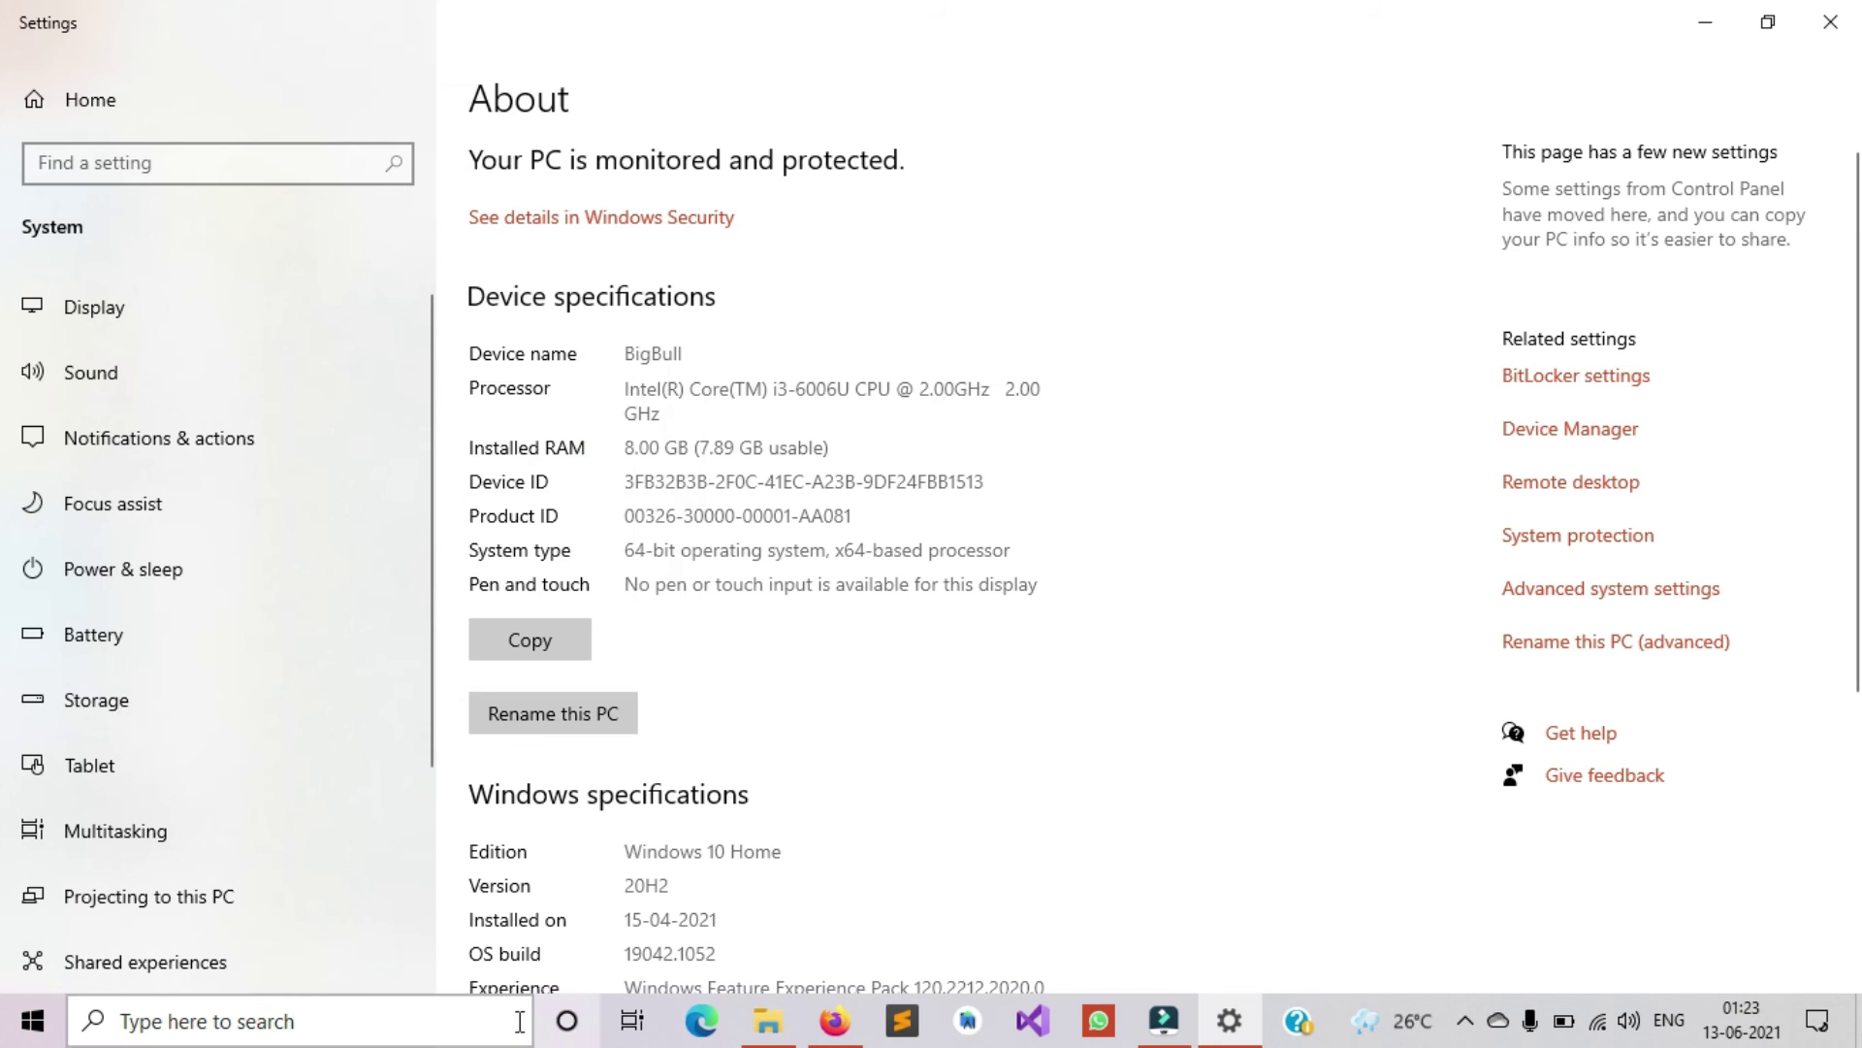
left_click(1831, 29)
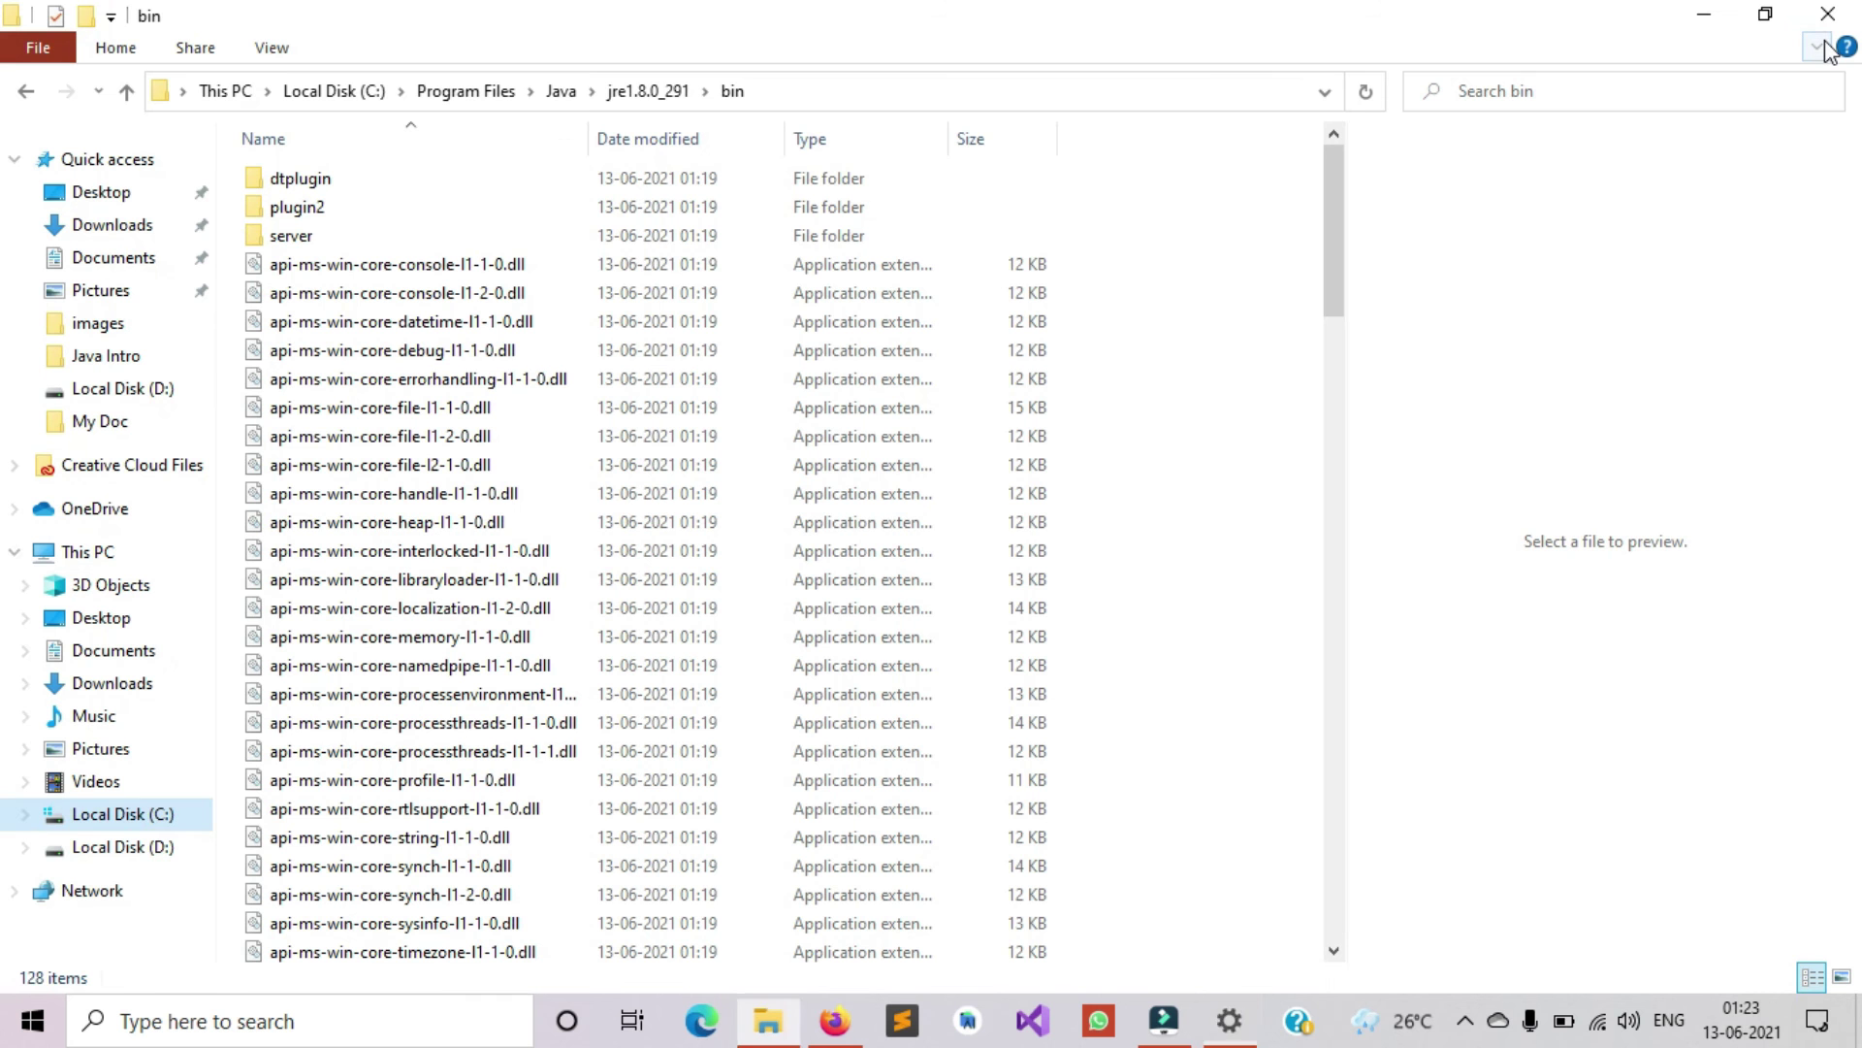
left_click(1831, 14)
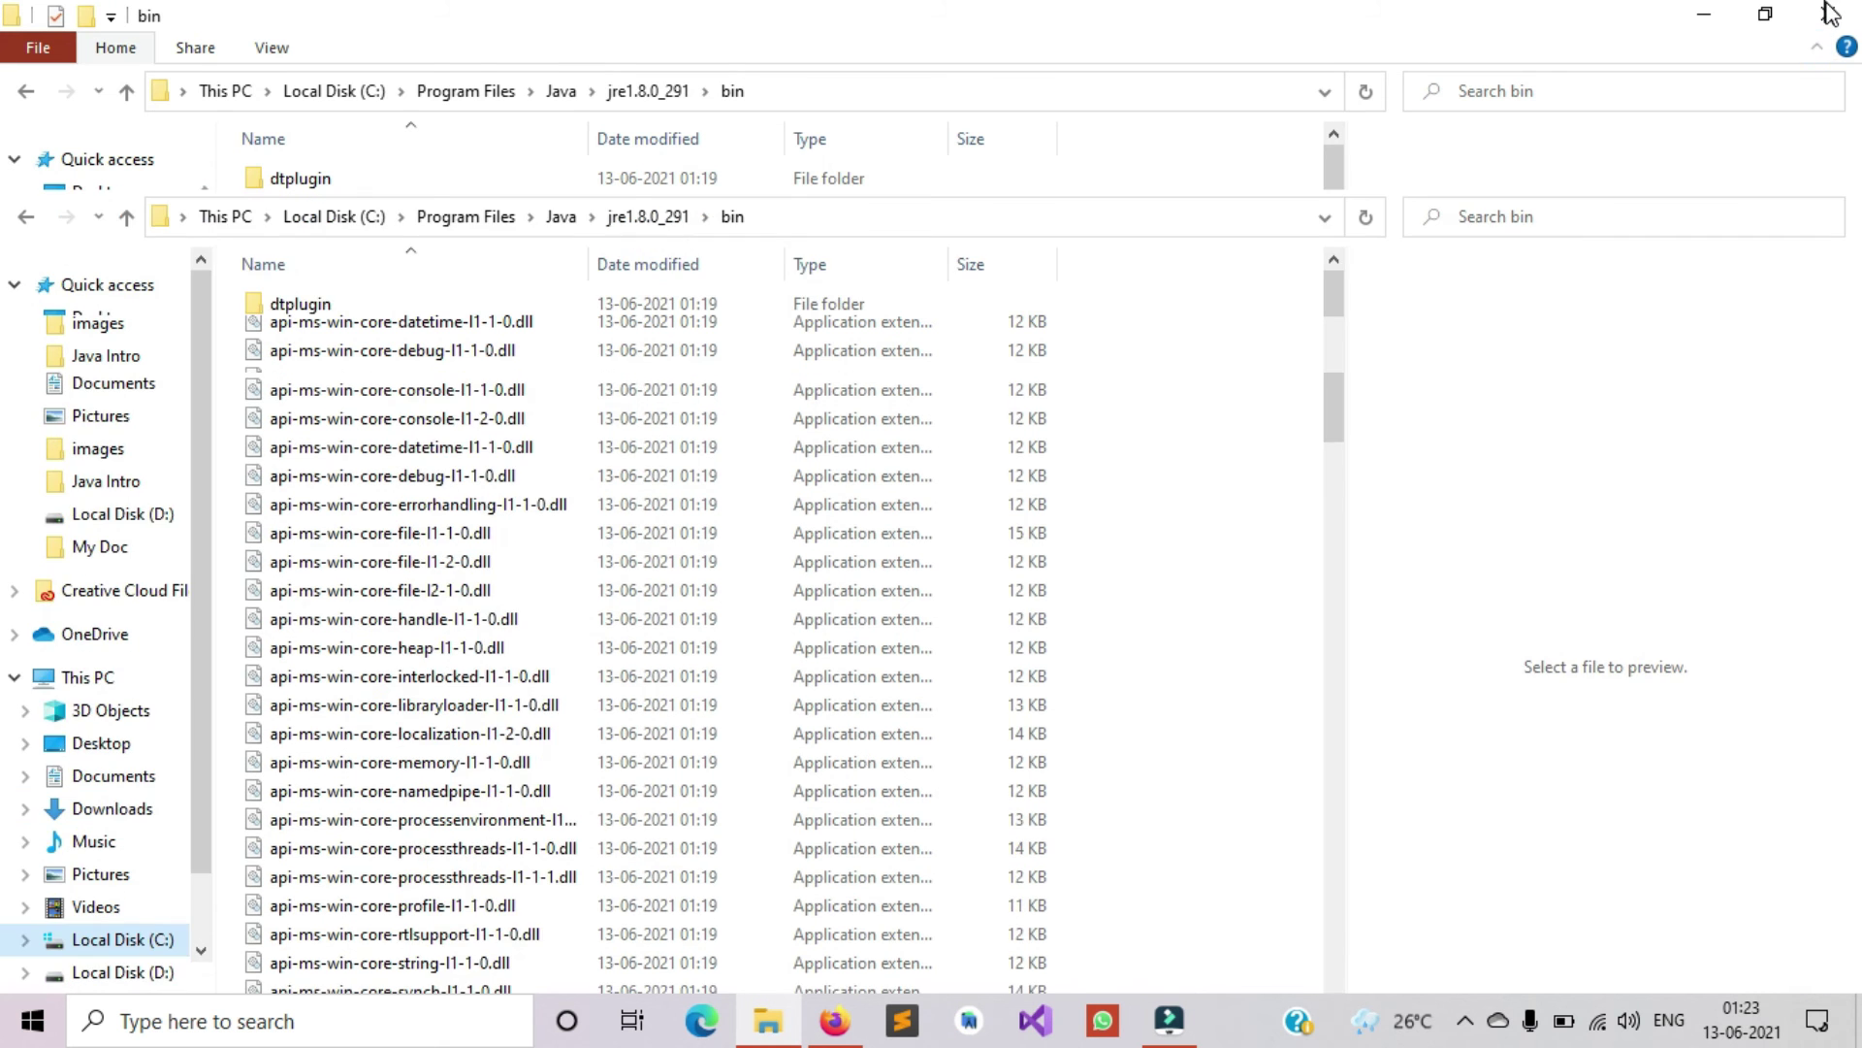
Open Command Prompt through the Windows search and check the installed Java version with java -version
left_click(424, 1038)
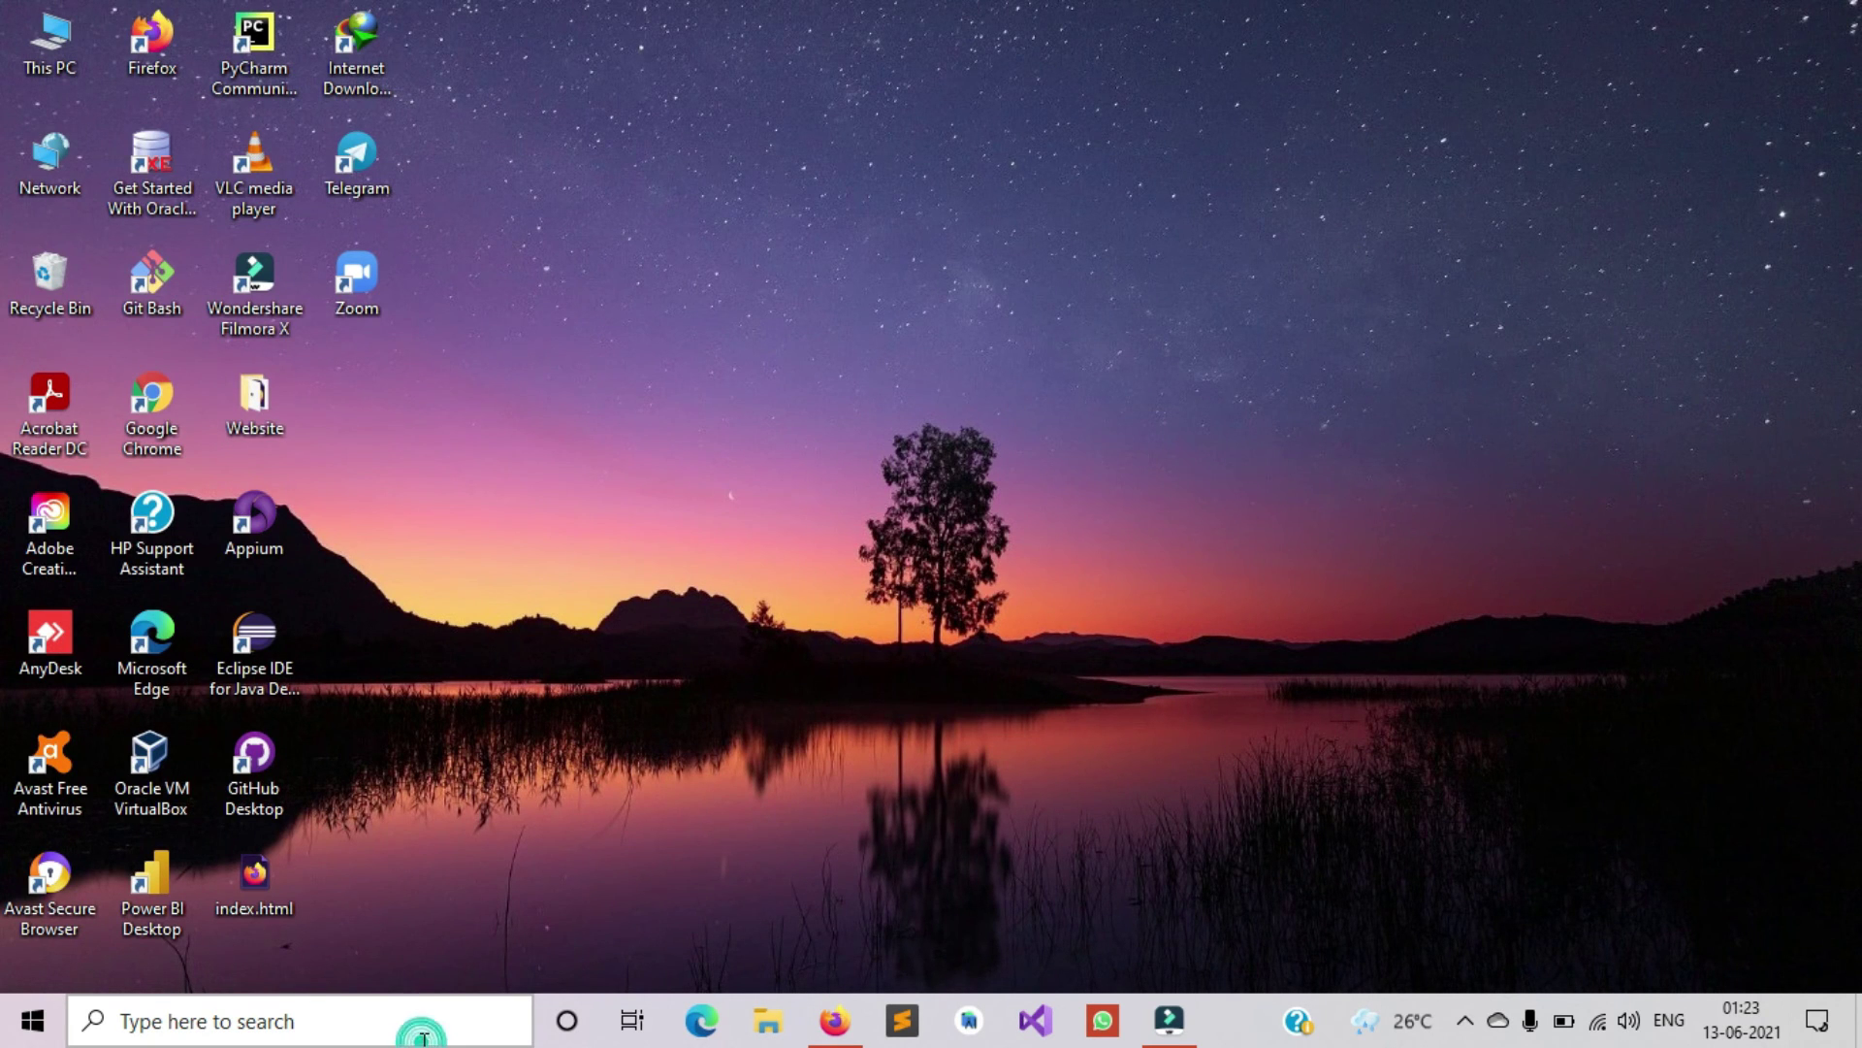
type("c")
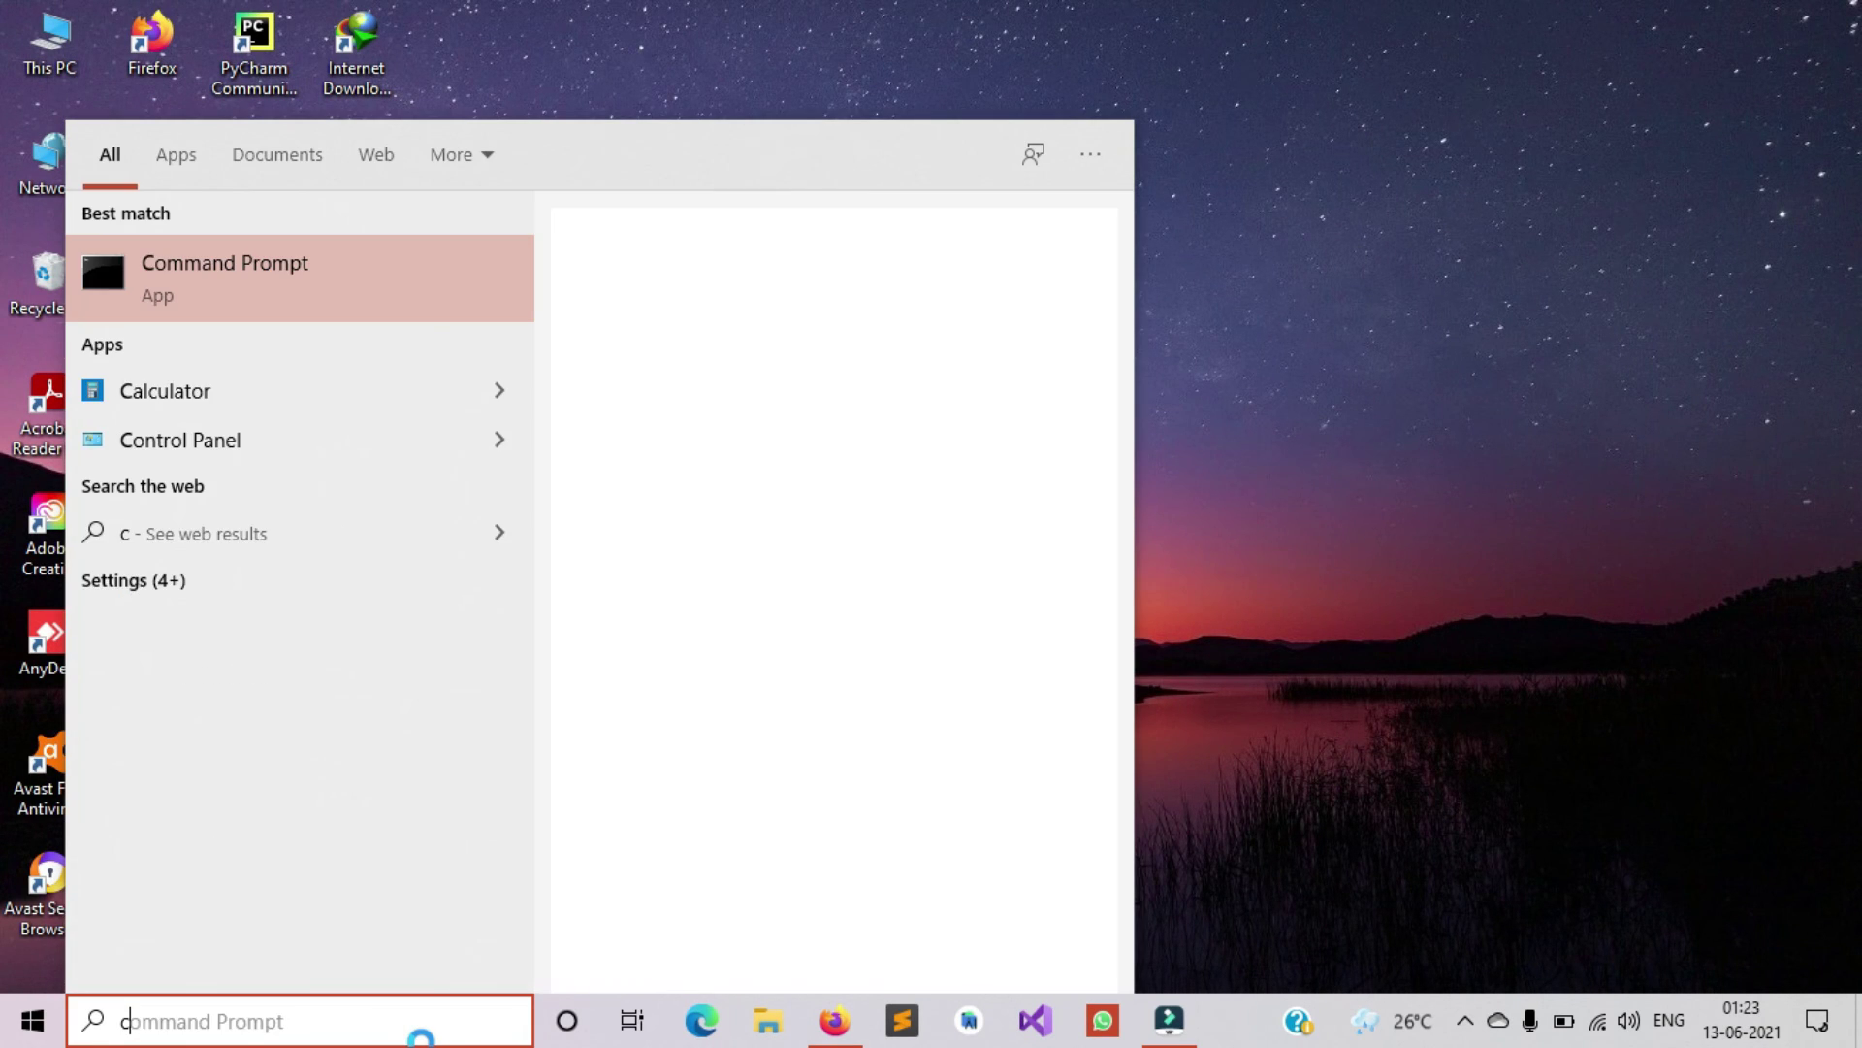
type("md")
key("Return")
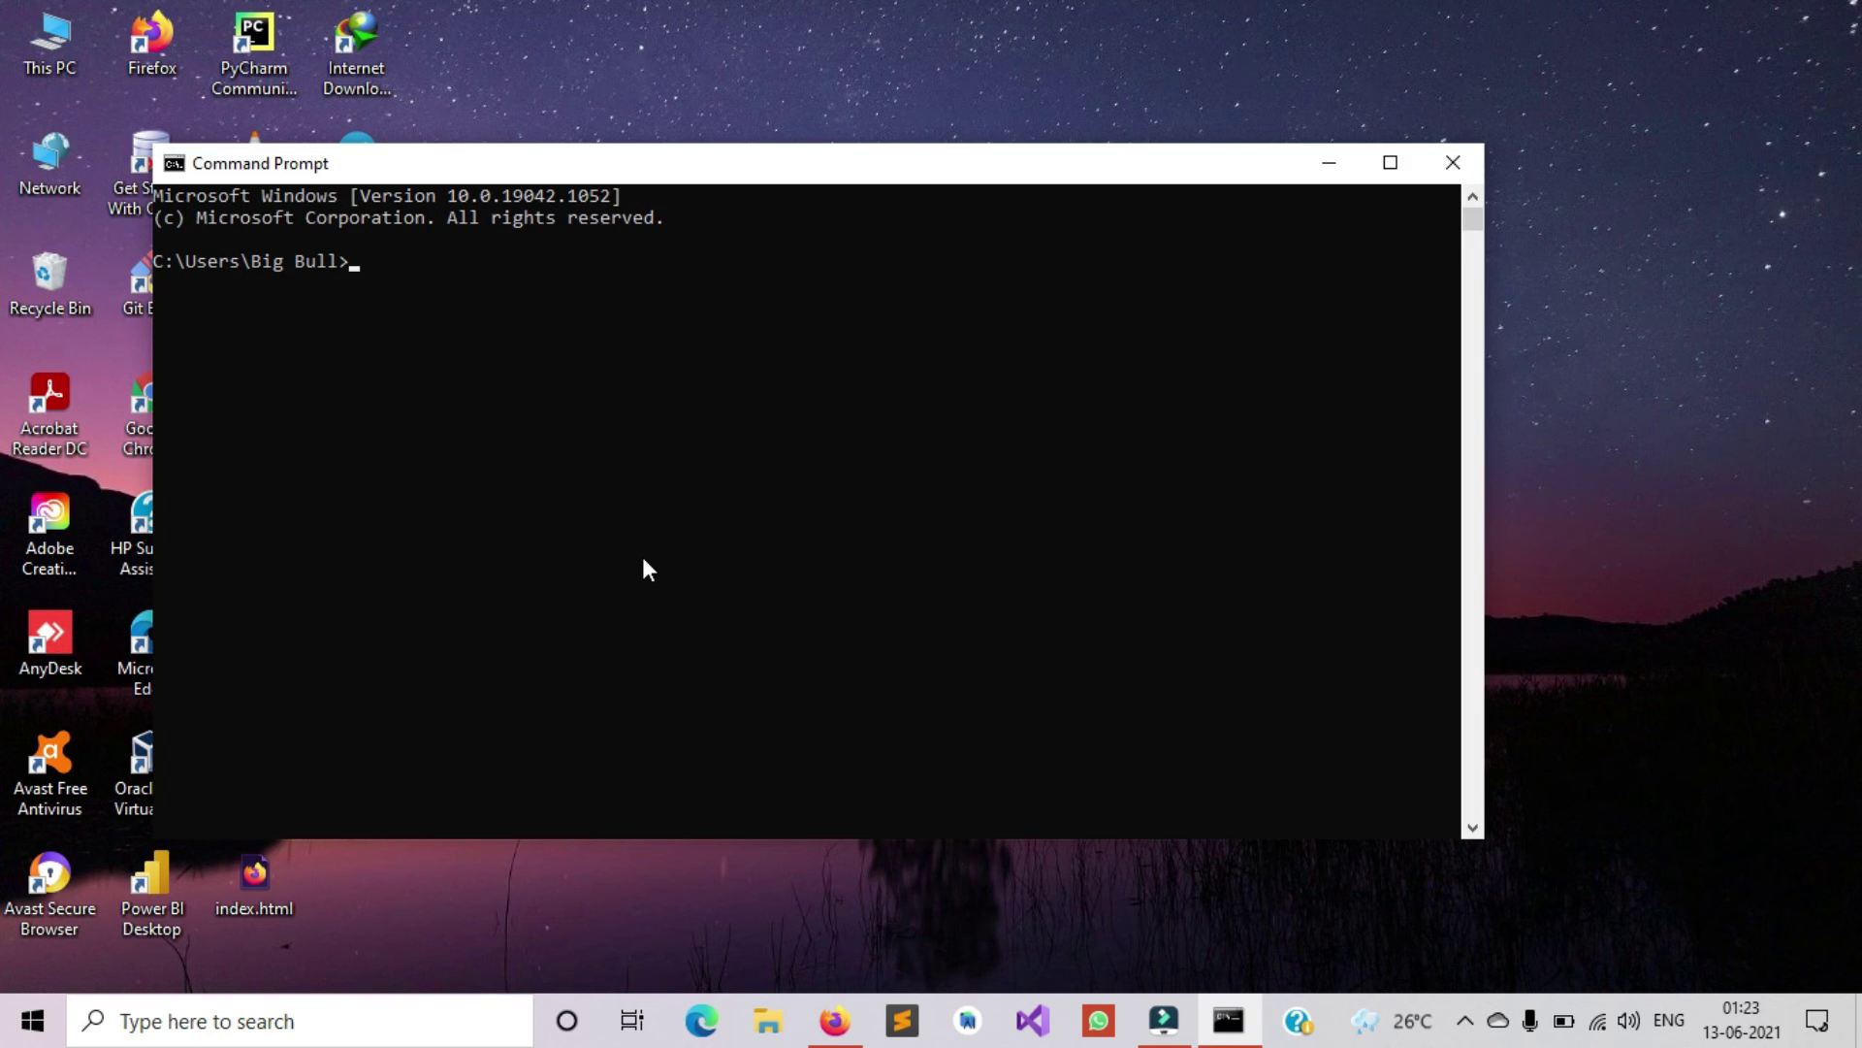
type("java -version")
key("Return")
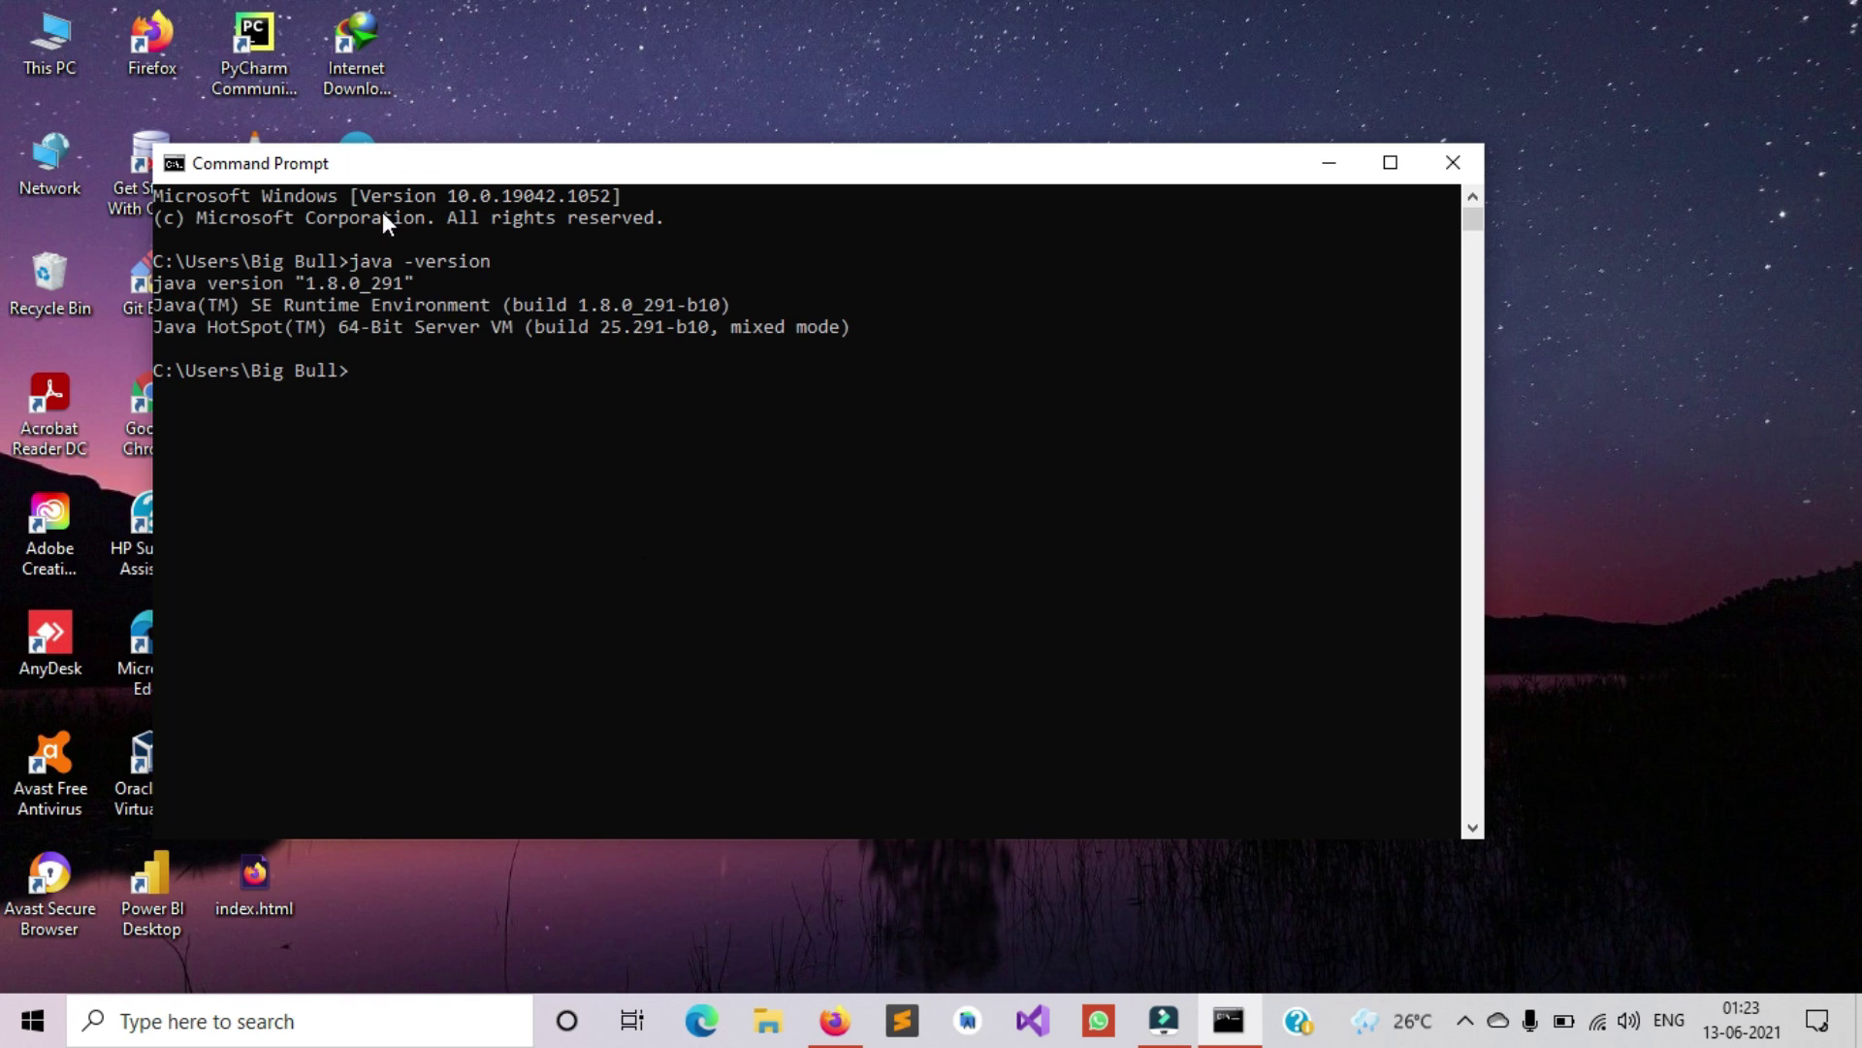